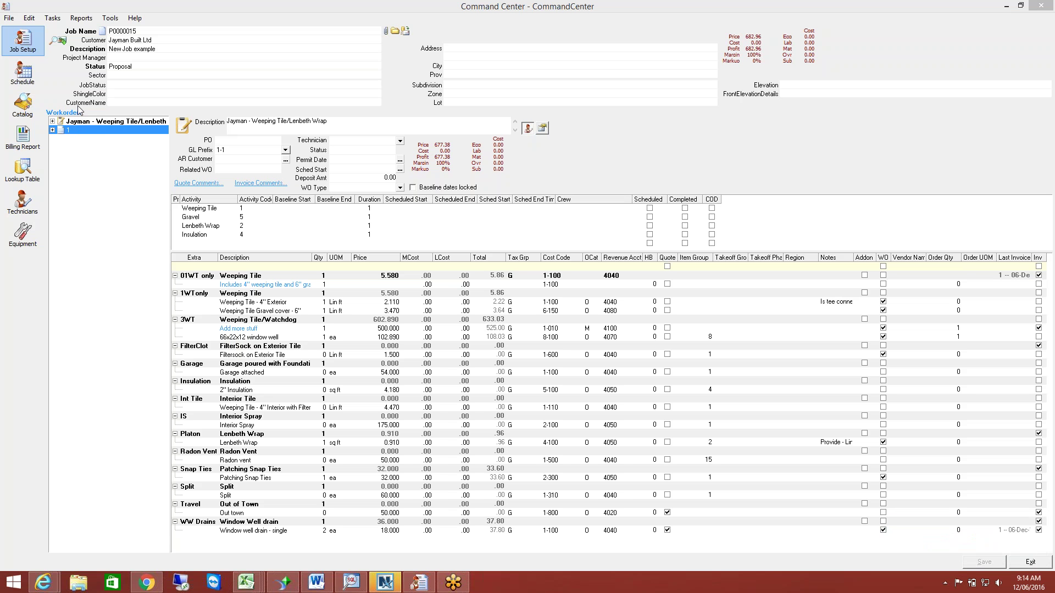
Step: Change the proposal's job status to InProgress and save the job
click(392, 67)
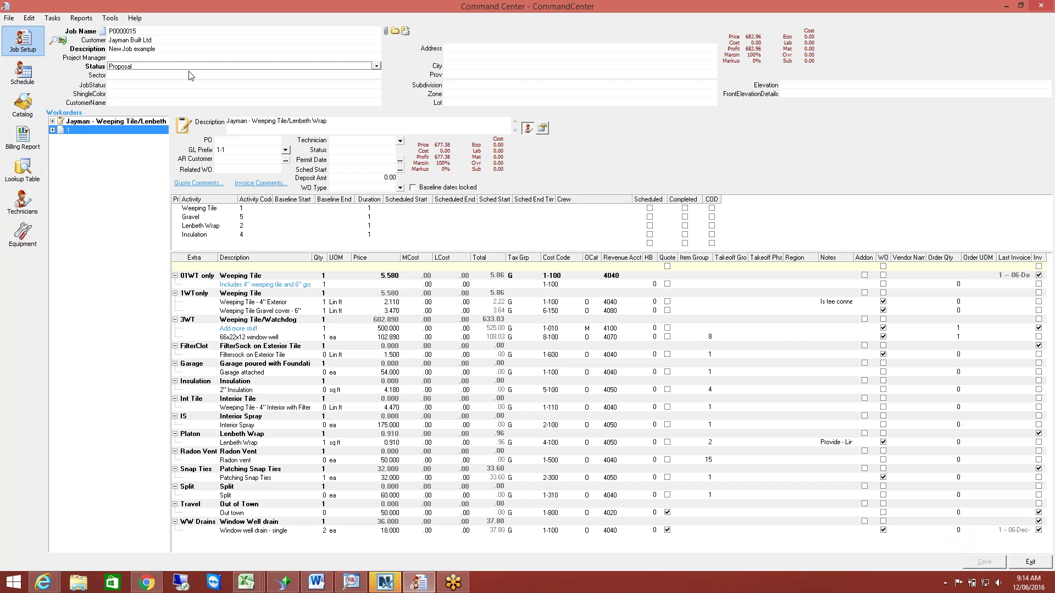
click(377, 66)
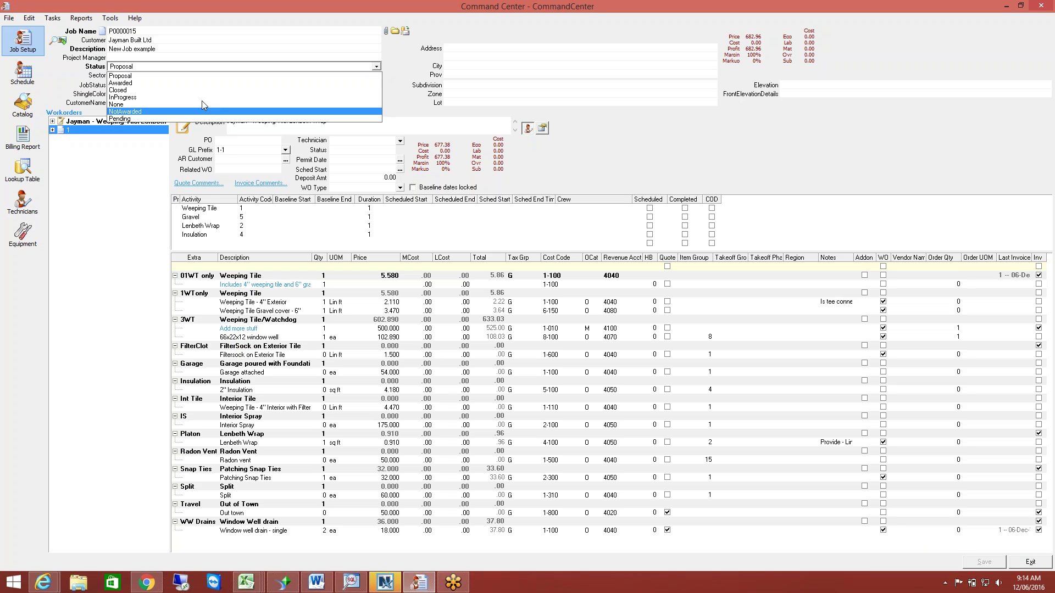
click(159, 97)
click(267, 78)
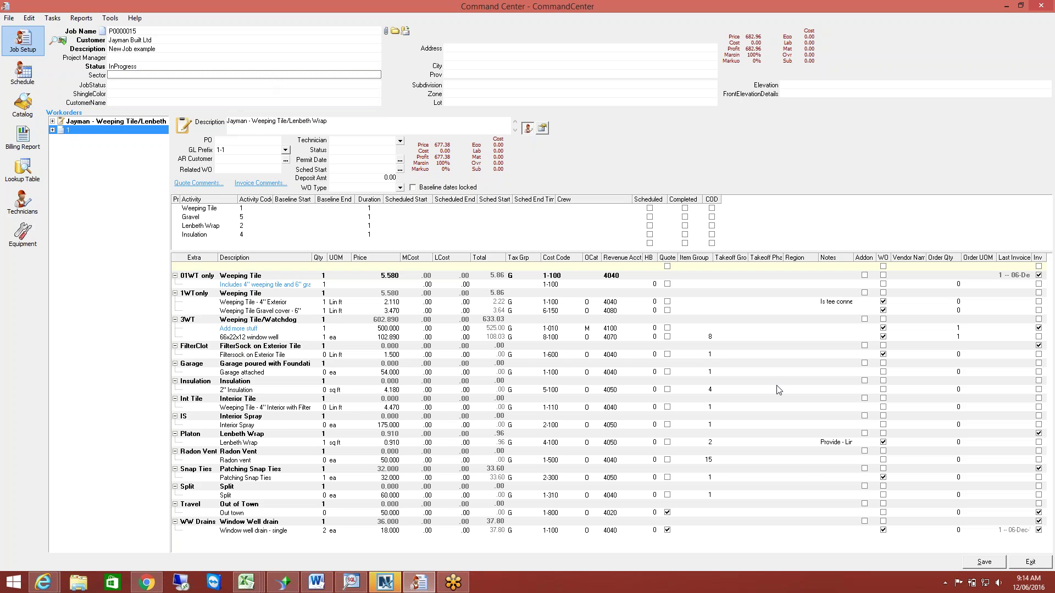
click(965, 561)
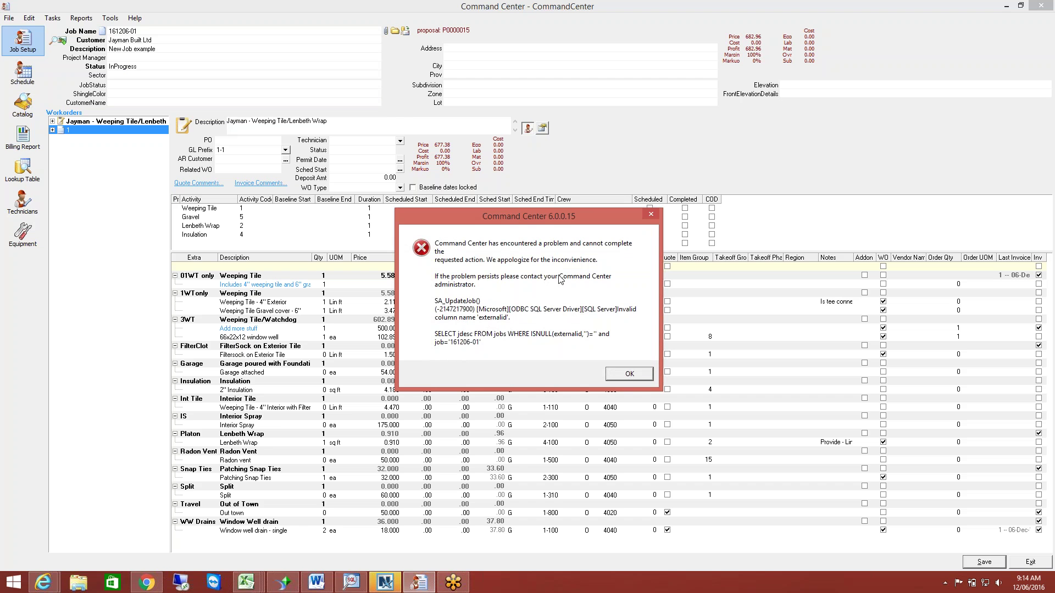
click(630, 375)
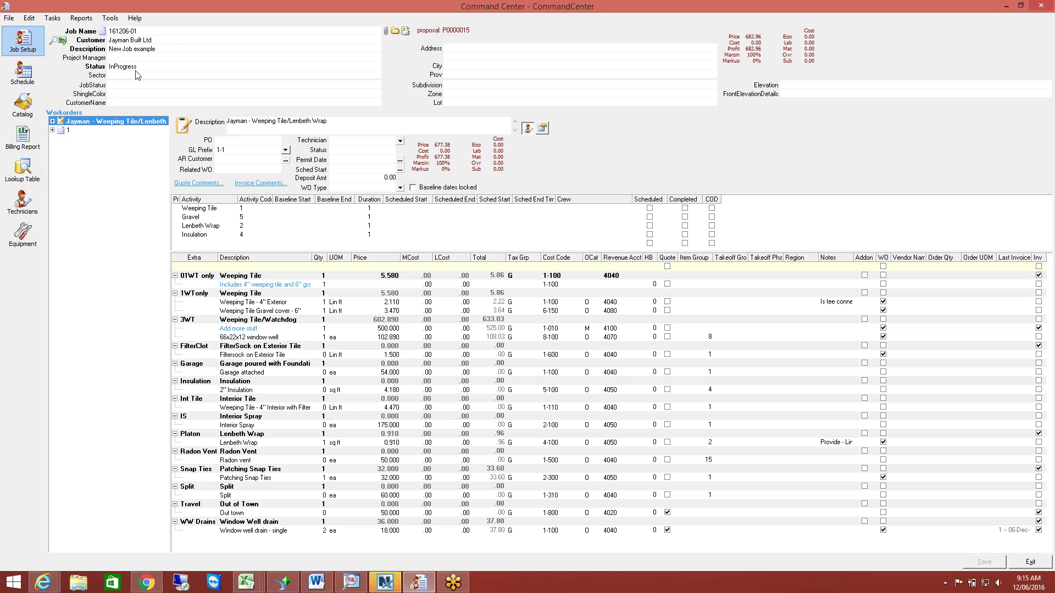
Step: Preview the YELLOW CARD printout for the Jayman - Weeping Tile/Lenbeth Wrap work order, and close the preview
click(66, 131)
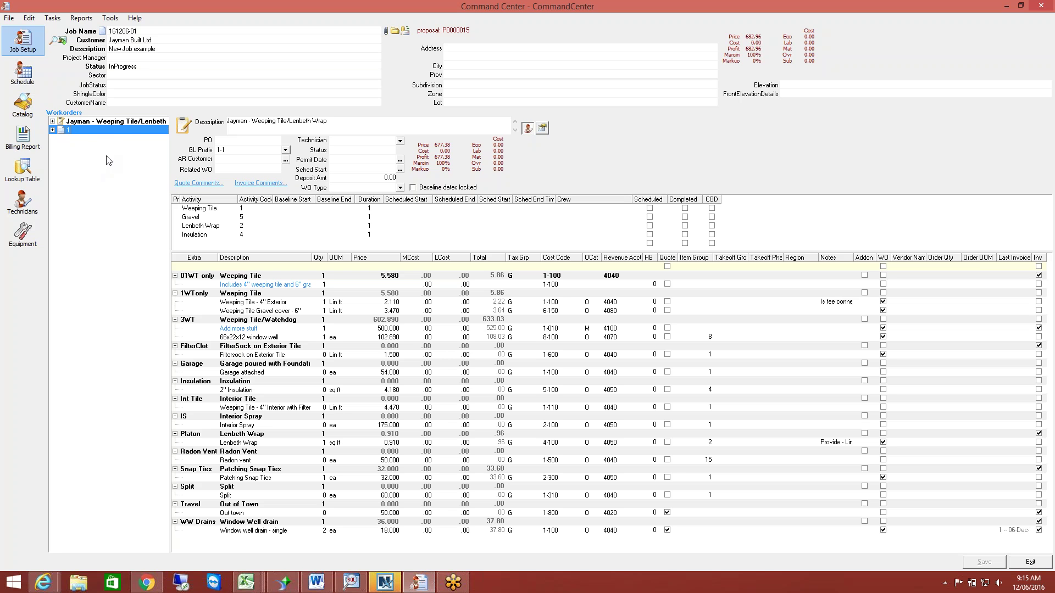
right_click(92, 124)
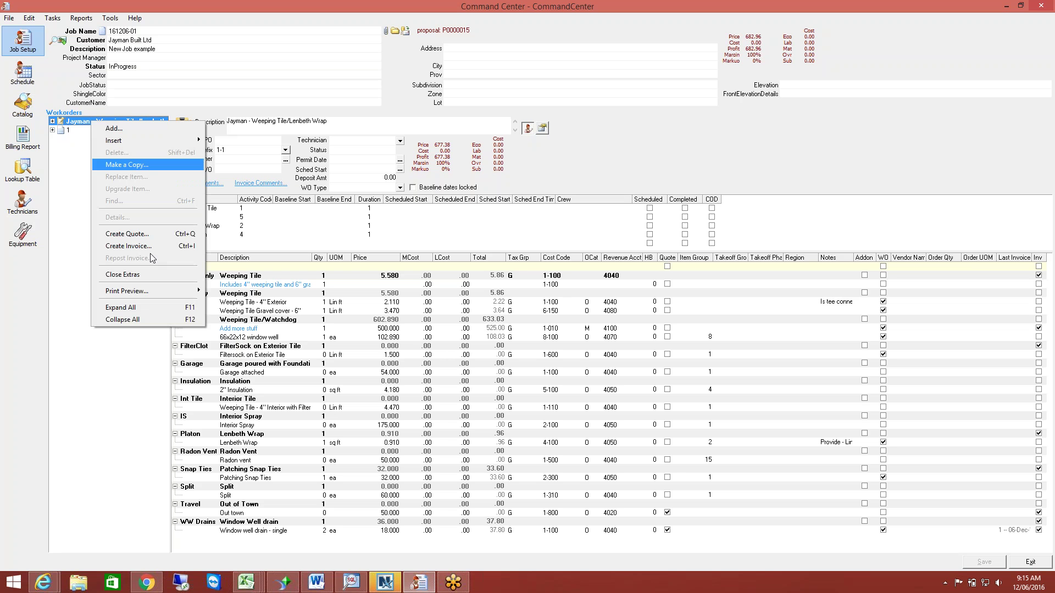
mouse_move(153, 292)
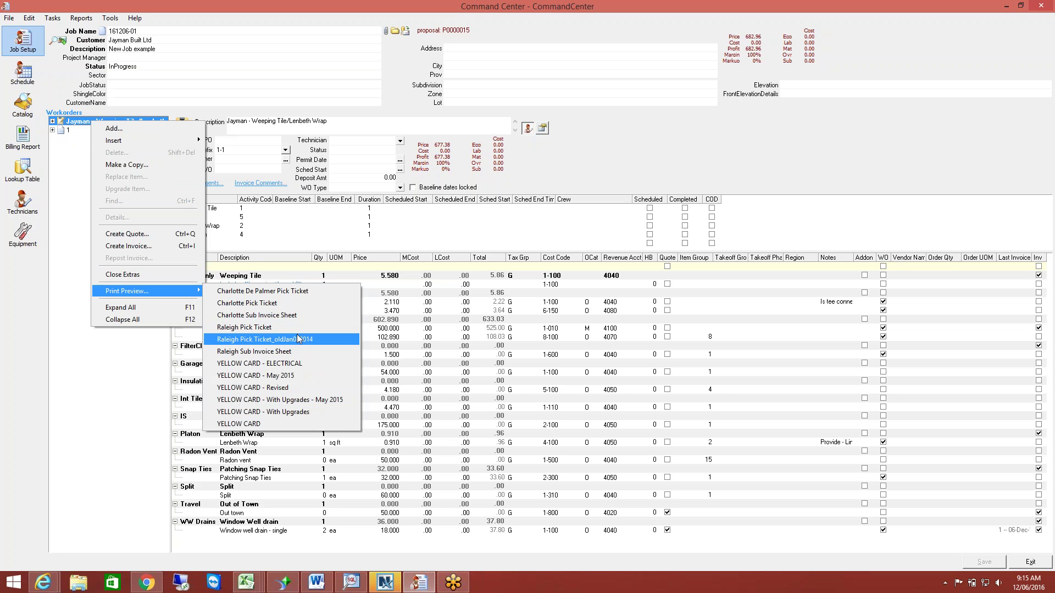
click(284, 424)
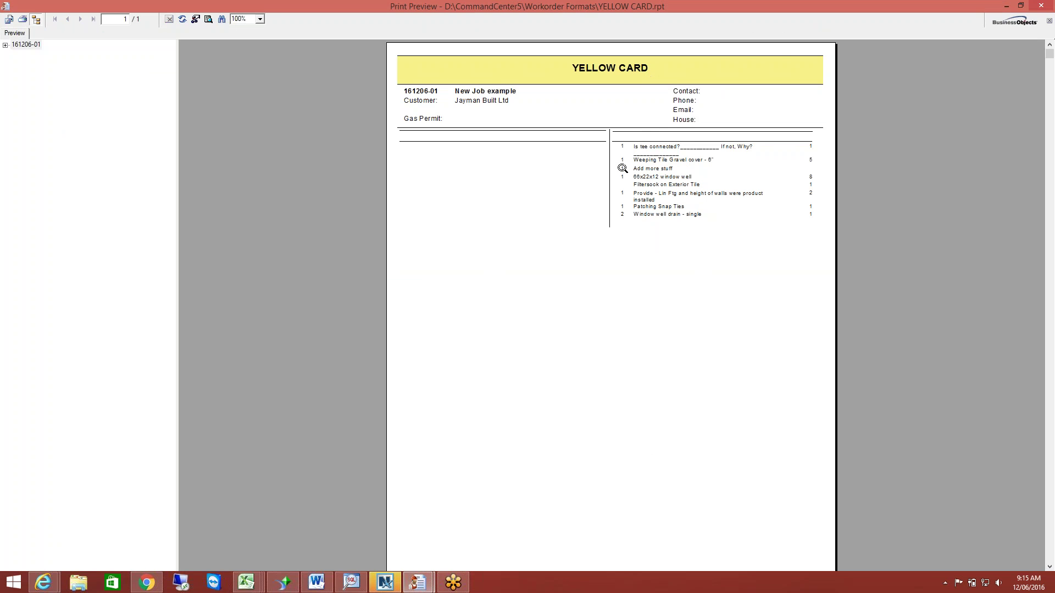
click(1041, 6)
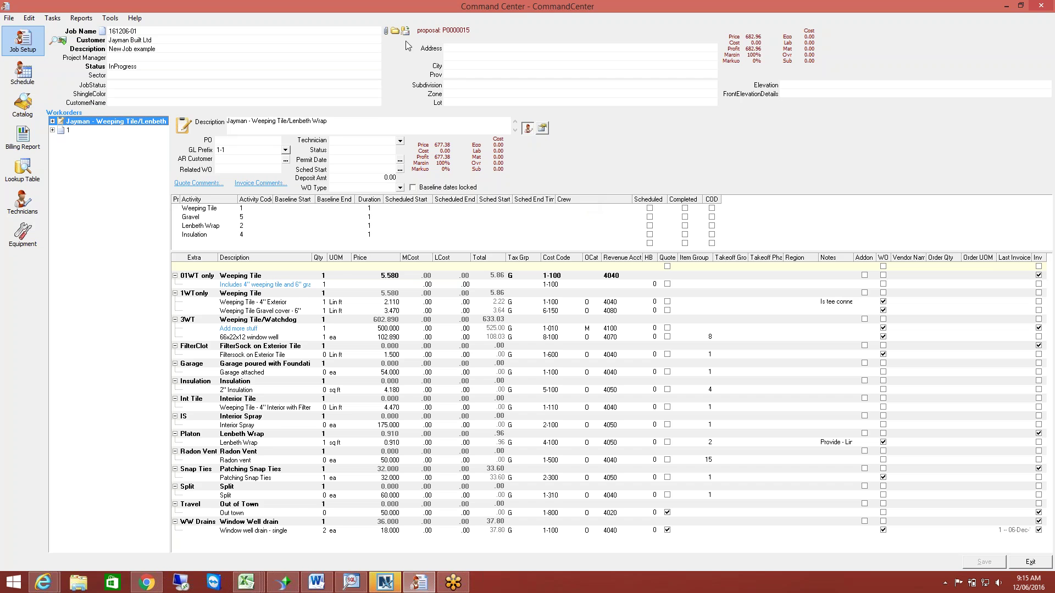
Step: Link 20160626_204315_resized.jpg from the OneDrive Camera Roll folder to the job's Job Documents attachments, accepting the local file
click(386, 31)
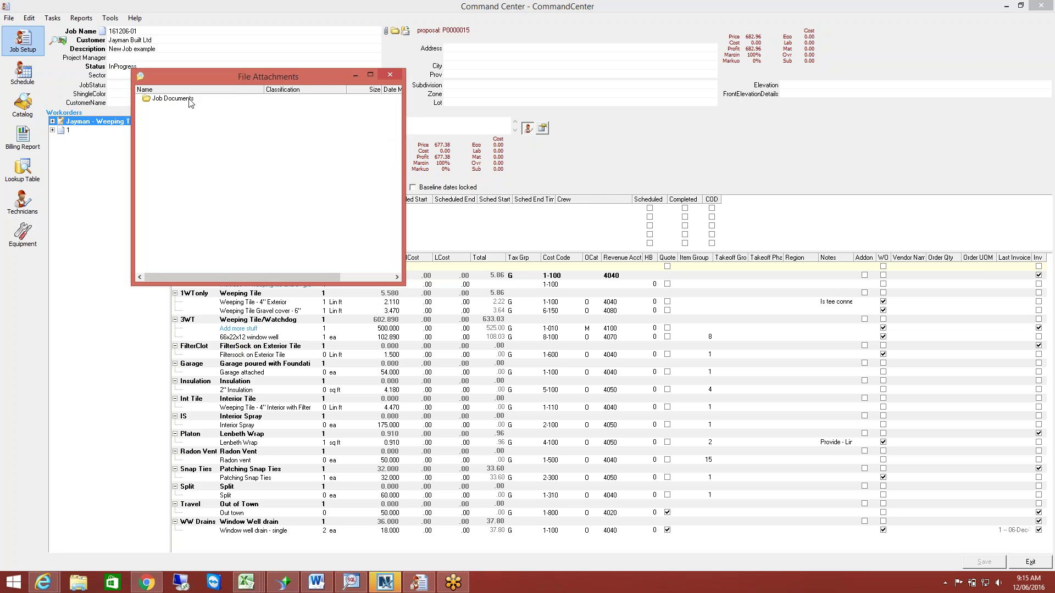
right_click(188, 100)
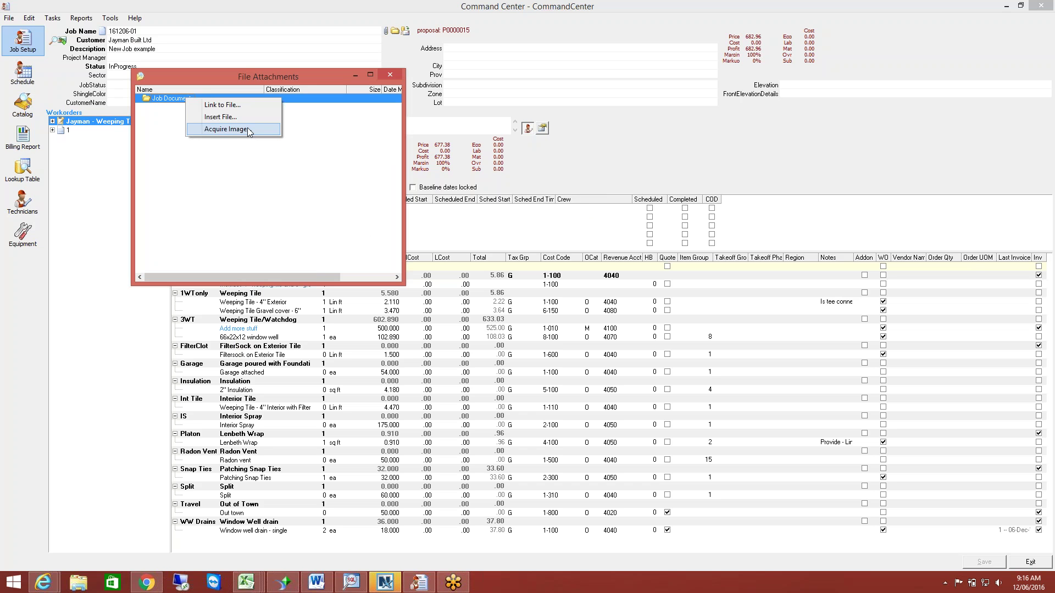
click(311, 163)
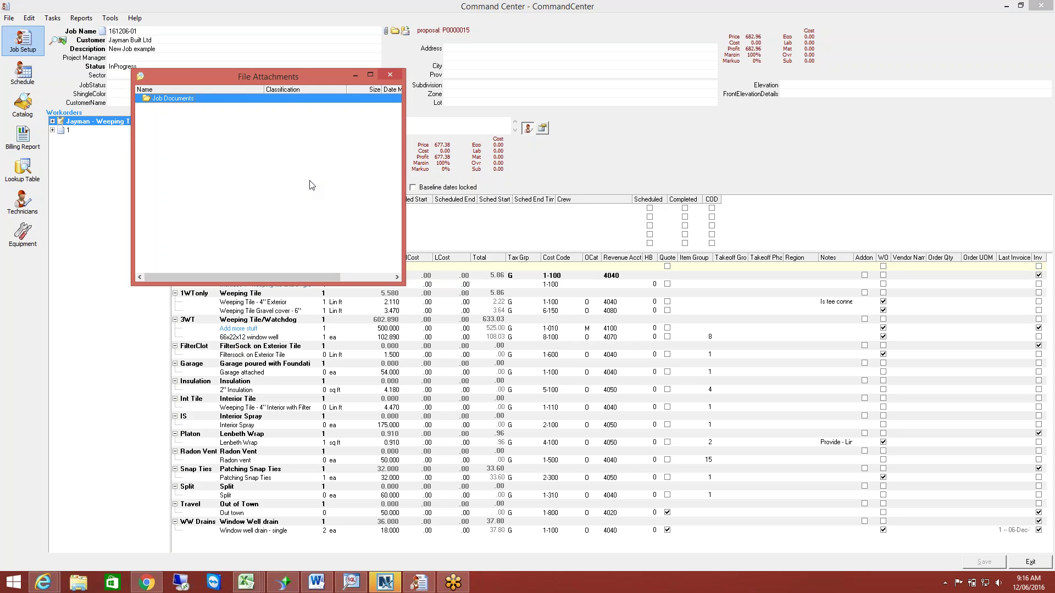
right_click(181, 101)
click(199, 109)
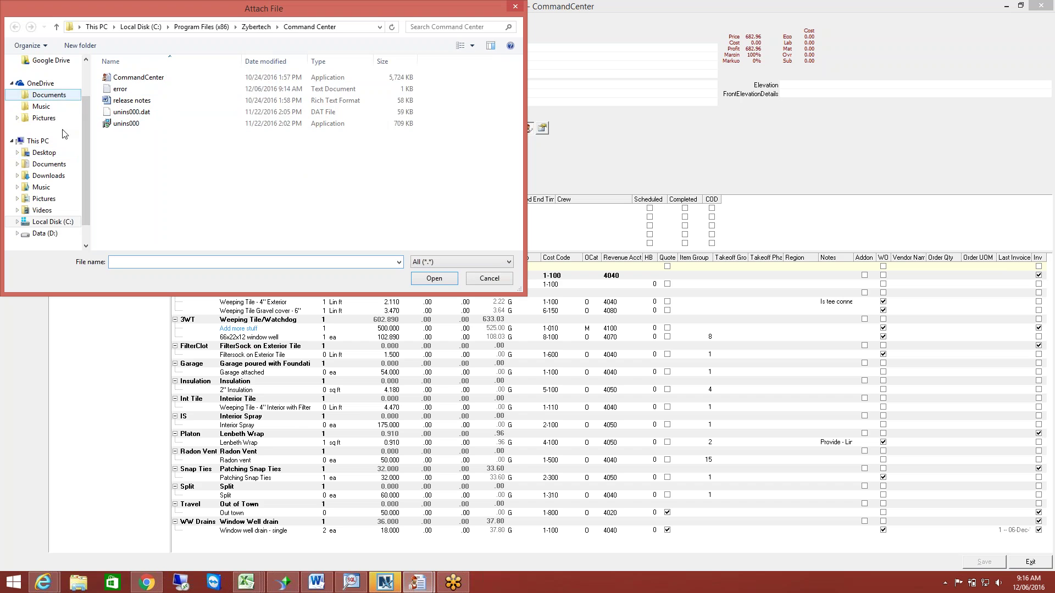
click(44, 117)
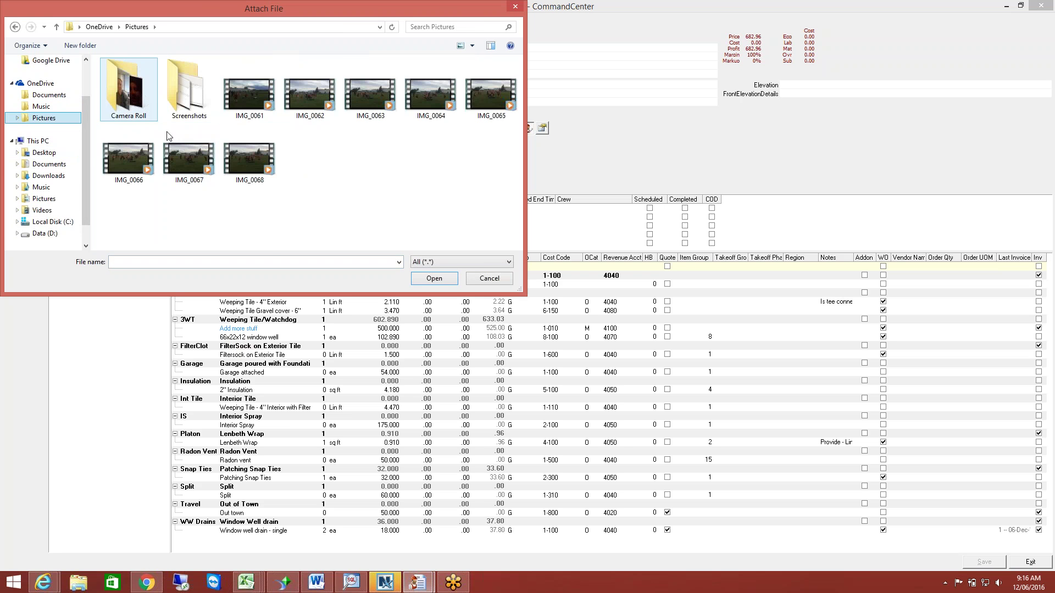
double_click(141, 92)
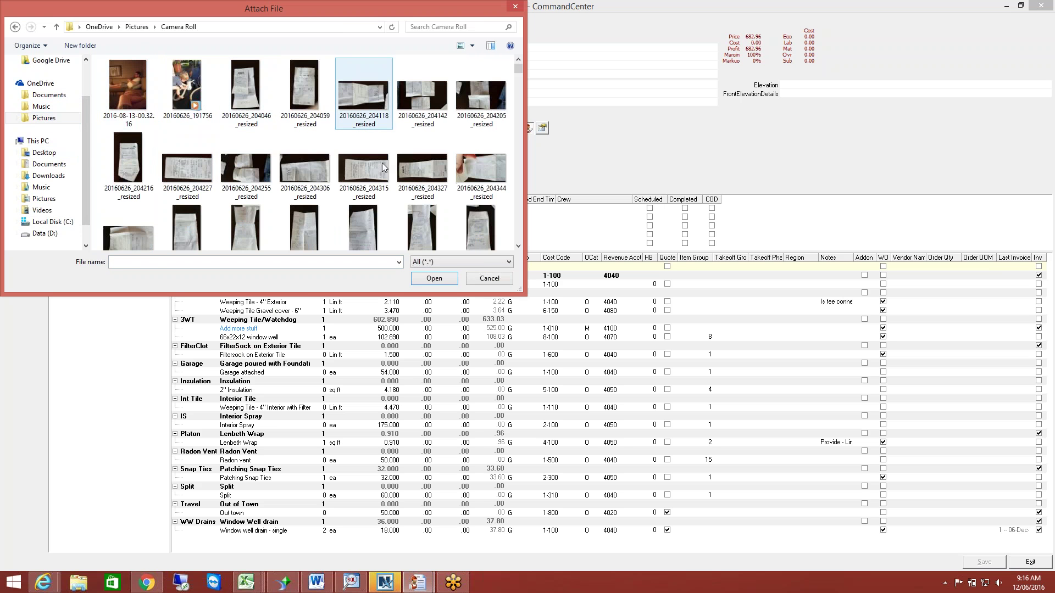
click(363, 168)
click(434, 278)
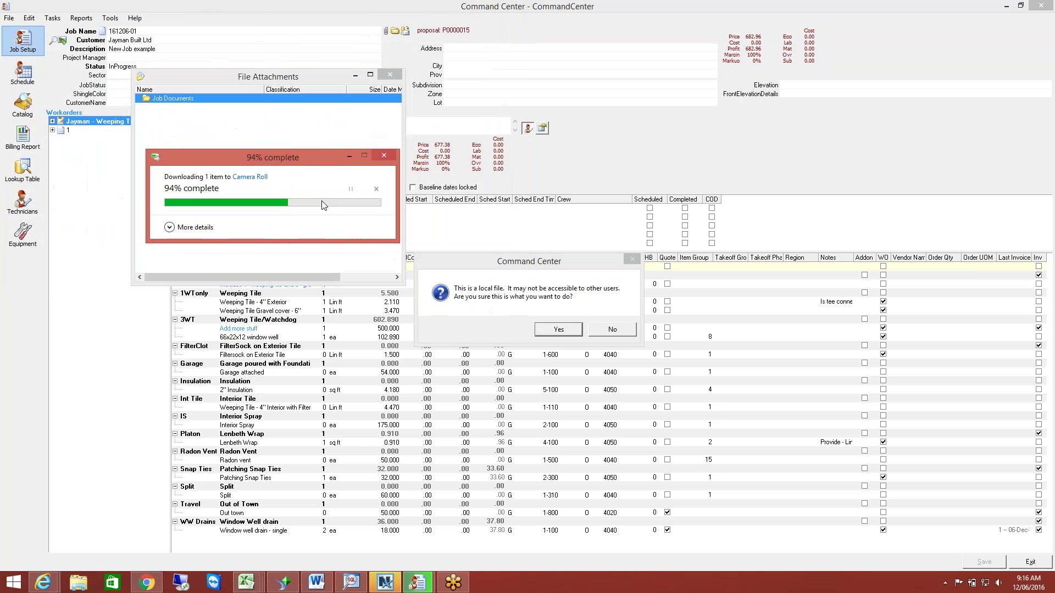
click(557, 330)
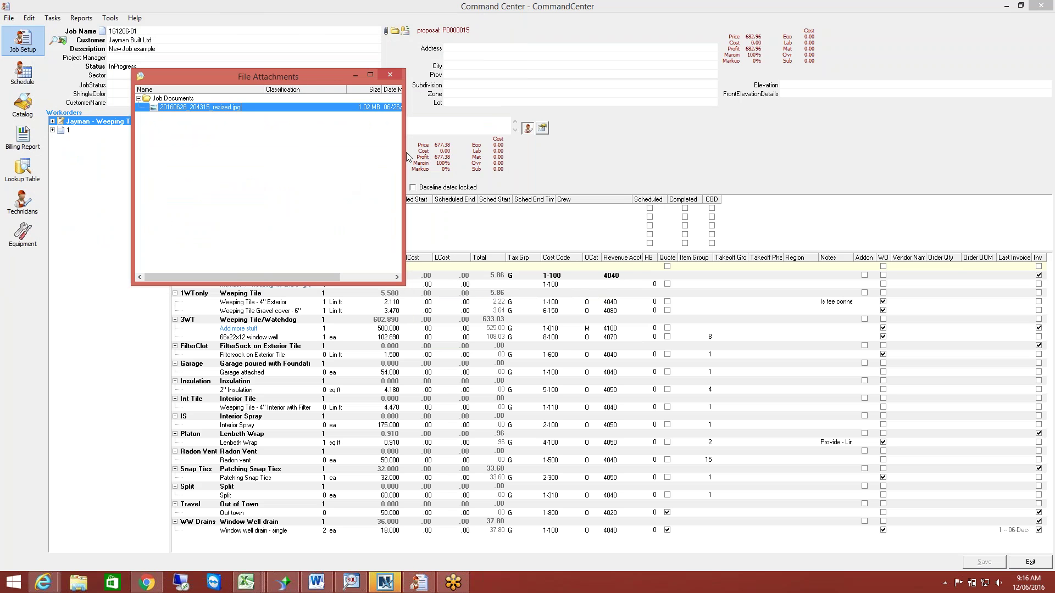
Step: Widen the file attachments window, view the attached receipt image, and close the attachments
drag(406, 153, 575, 163)
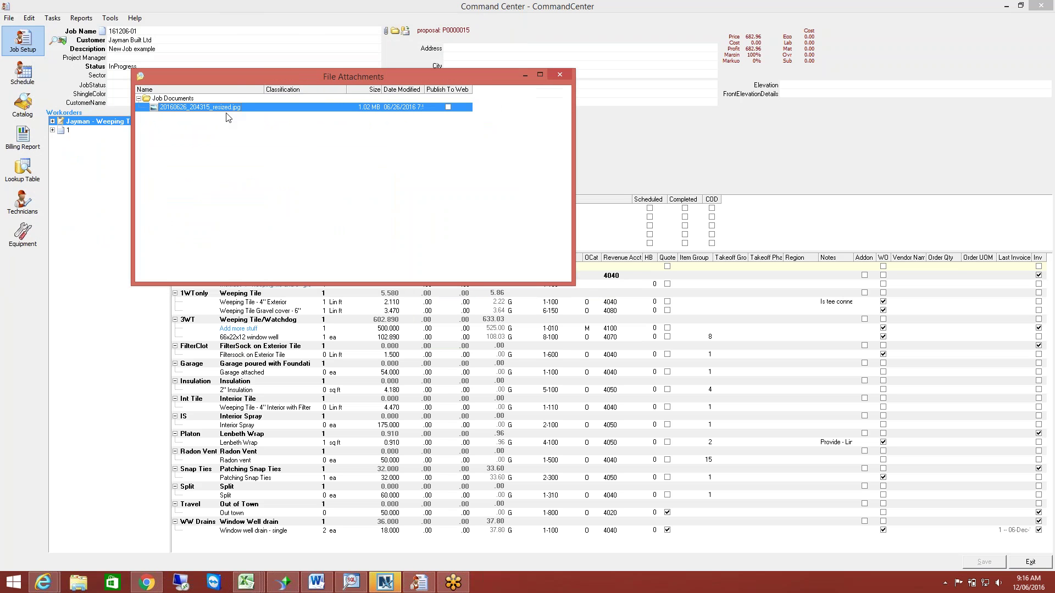
double_click(184, 107)
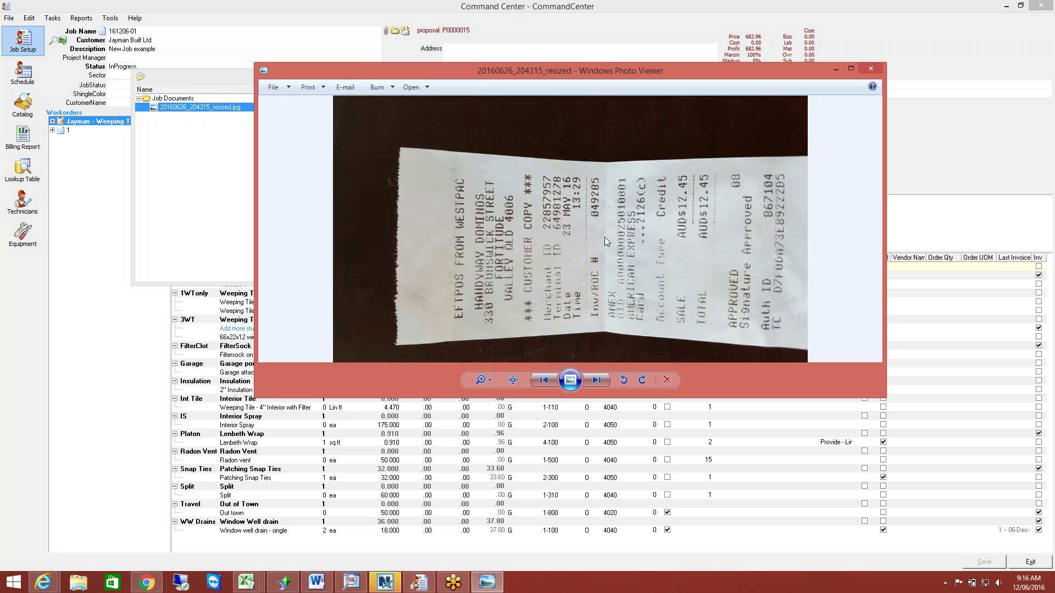
click(873, 67)
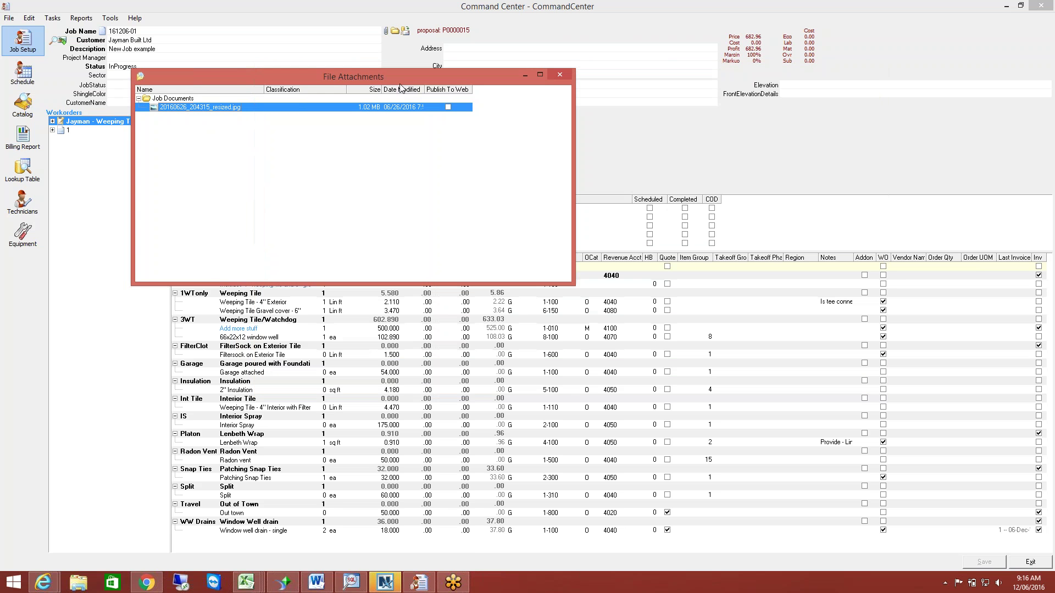
double_click(213, 109)
double_click(223, 110)
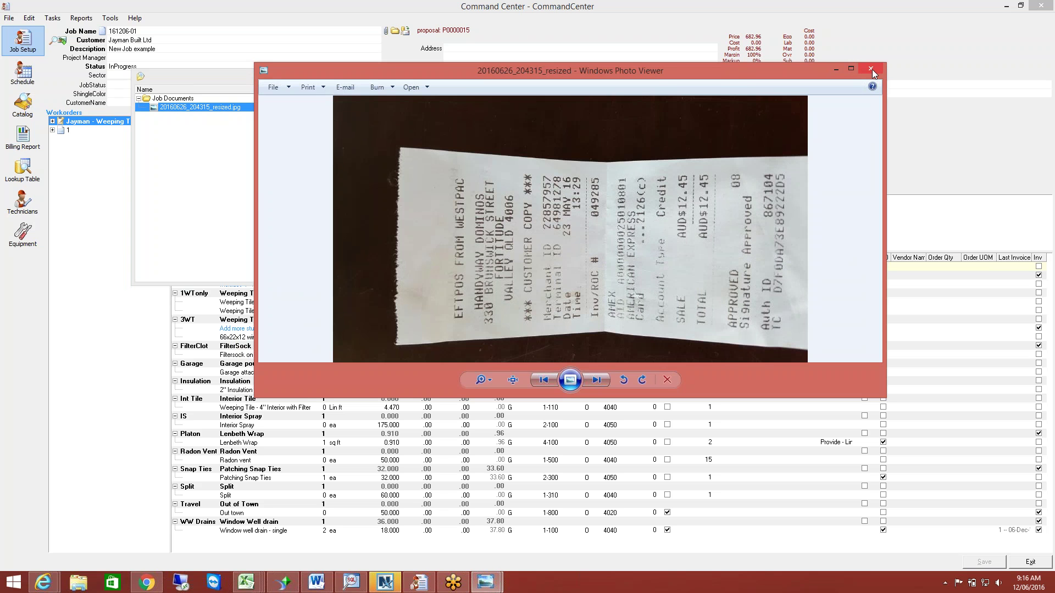
click(872, 70)
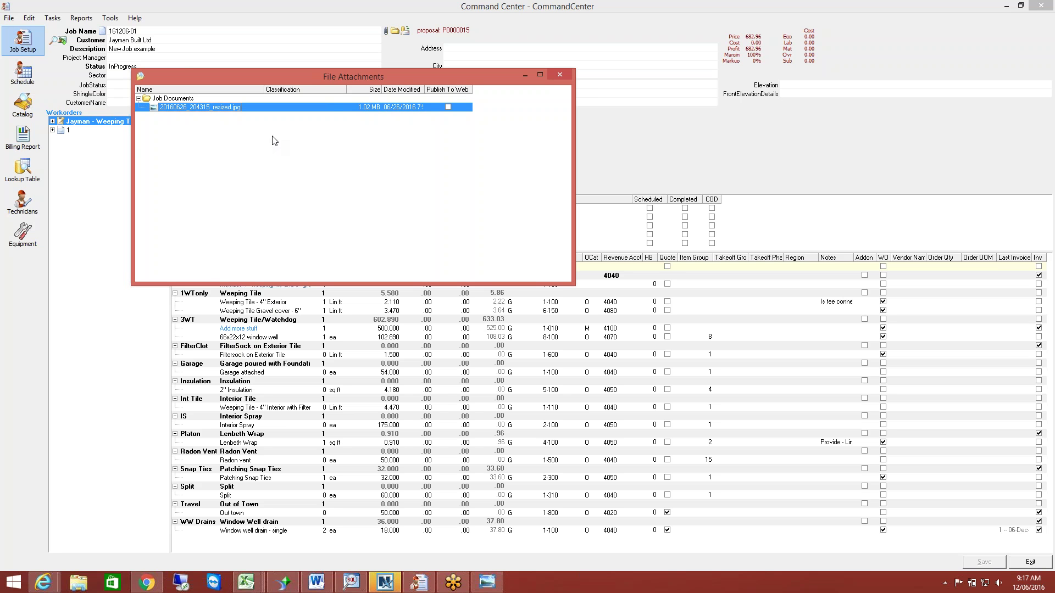
key(Escape)
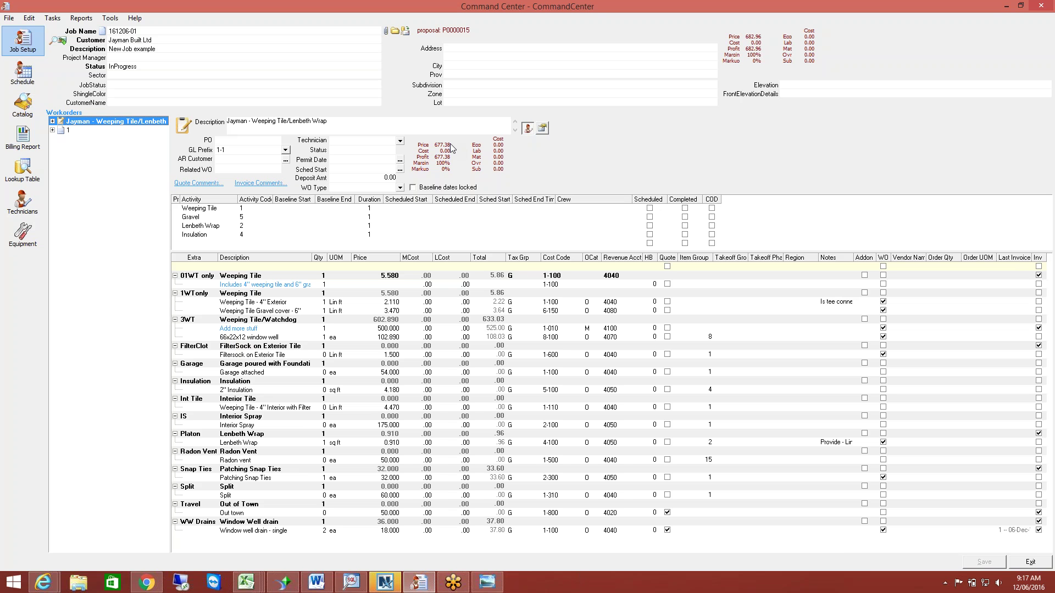
Step: Delete the 1WTonly Weeping Tile extra from the work order and save the job
right_click(249, 297)
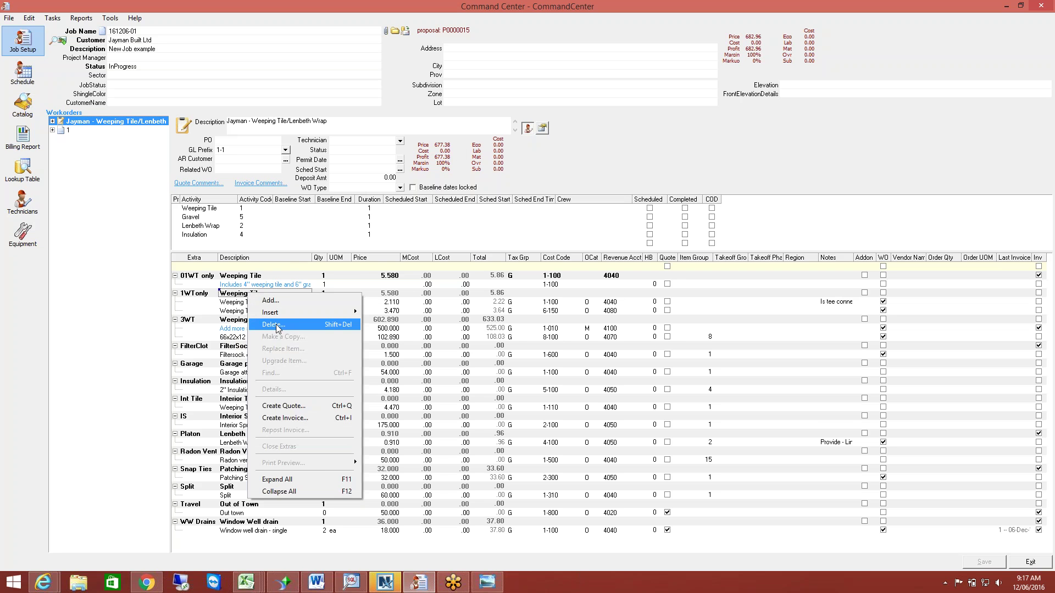
click(279, 325)
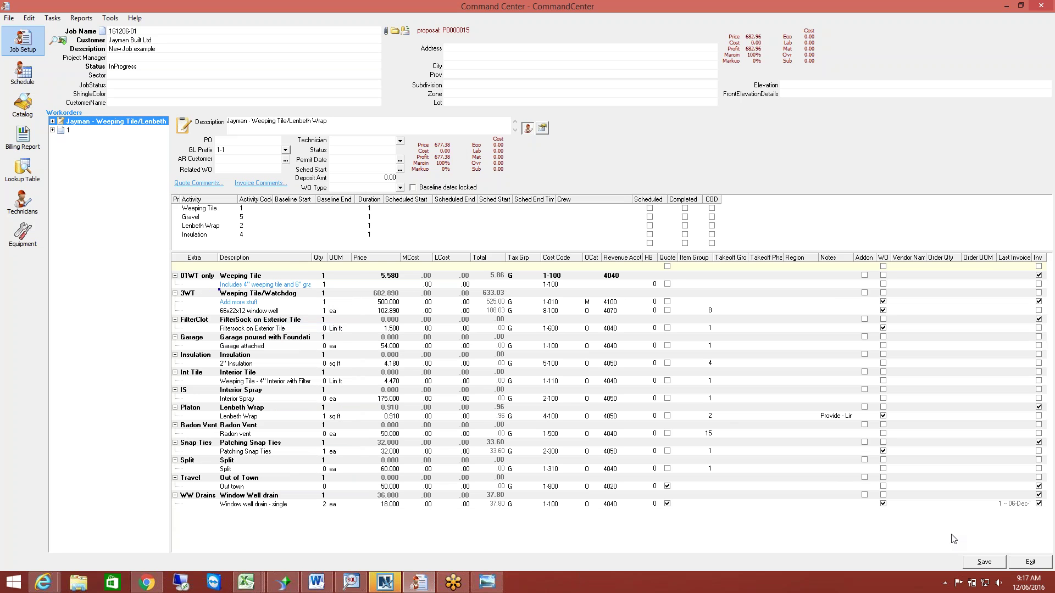
click(983, 566)
Step: Set the work order's scheduled start to 06-Dec-16 and the Gravel activity's scheduled start to 08-Dec-16
click(400, 169)
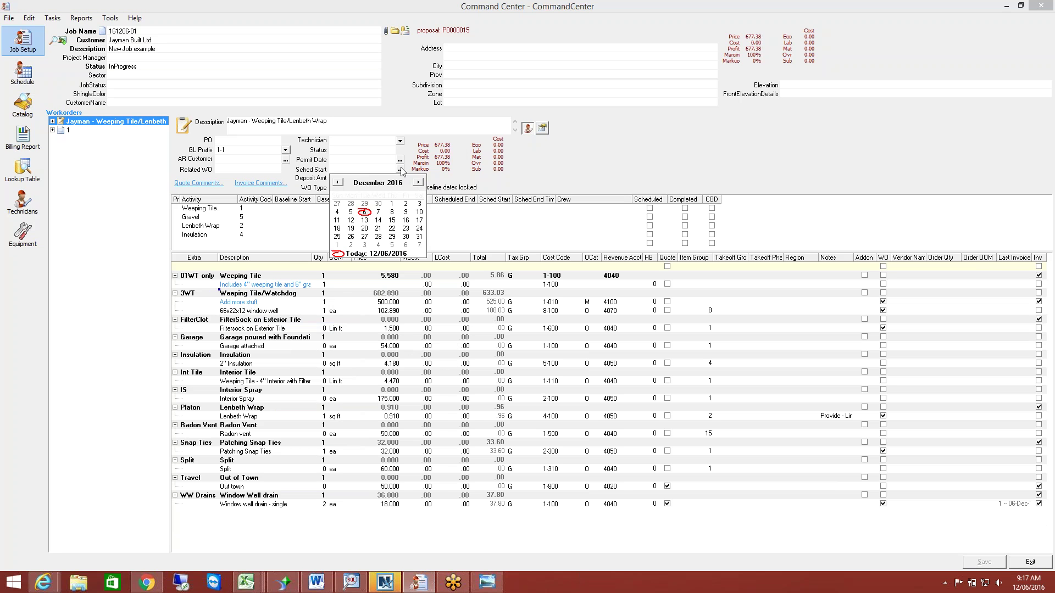
click(364, 213)
click(387, 219)
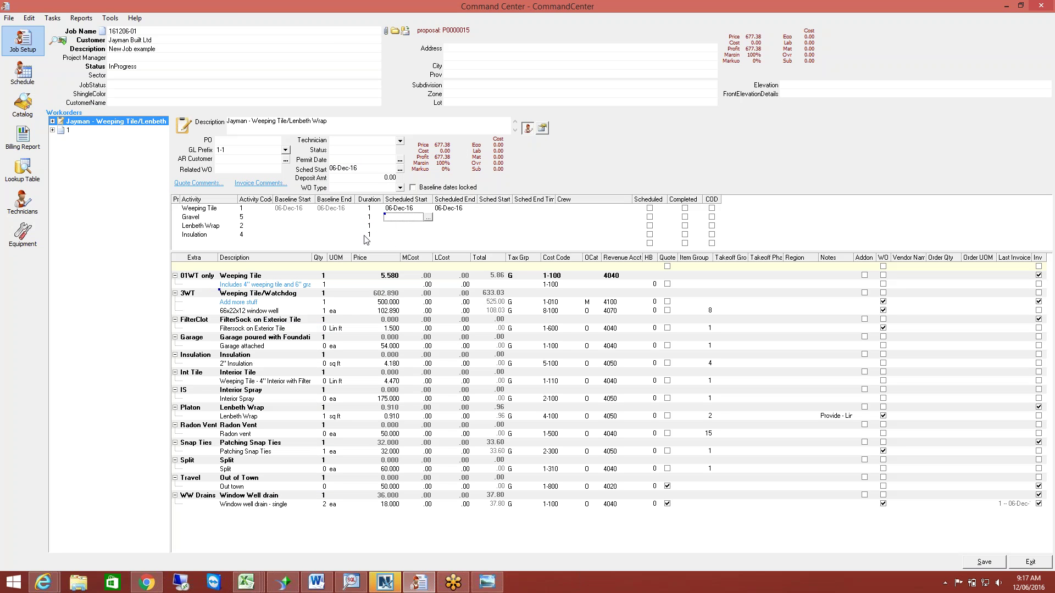
click(429, 218)
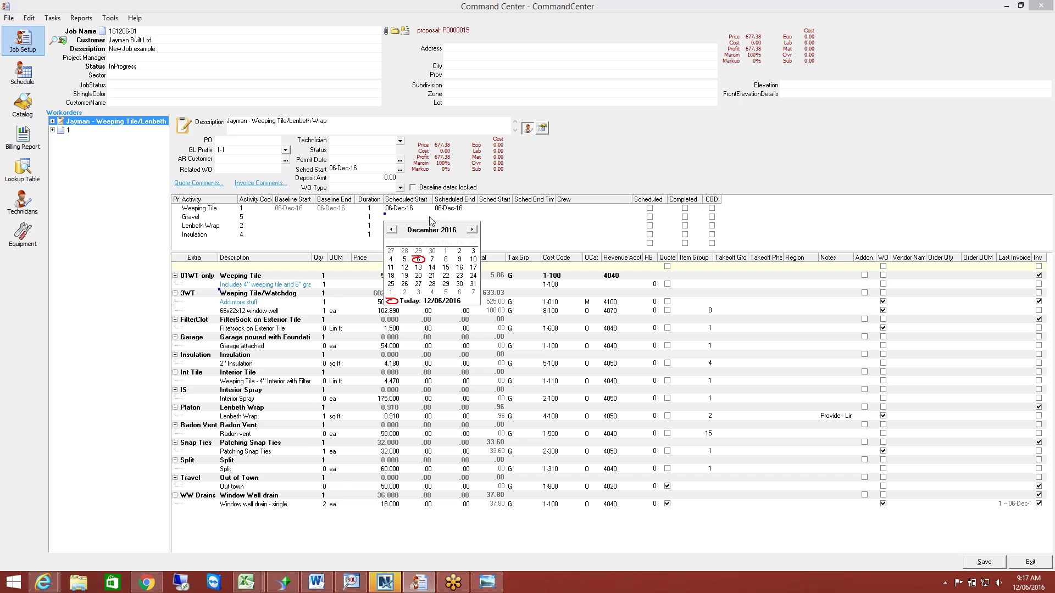
click(446, 259)
Step: Set the scheduled start of Lenbeth Wrap to 21-Dec-16 and of Insulation to 16-Dec-16, and save the job
click(411, 226)
click(428, 226)
click(432, 288)
click(427, 235)
click(428, 235)
click(462, 281)
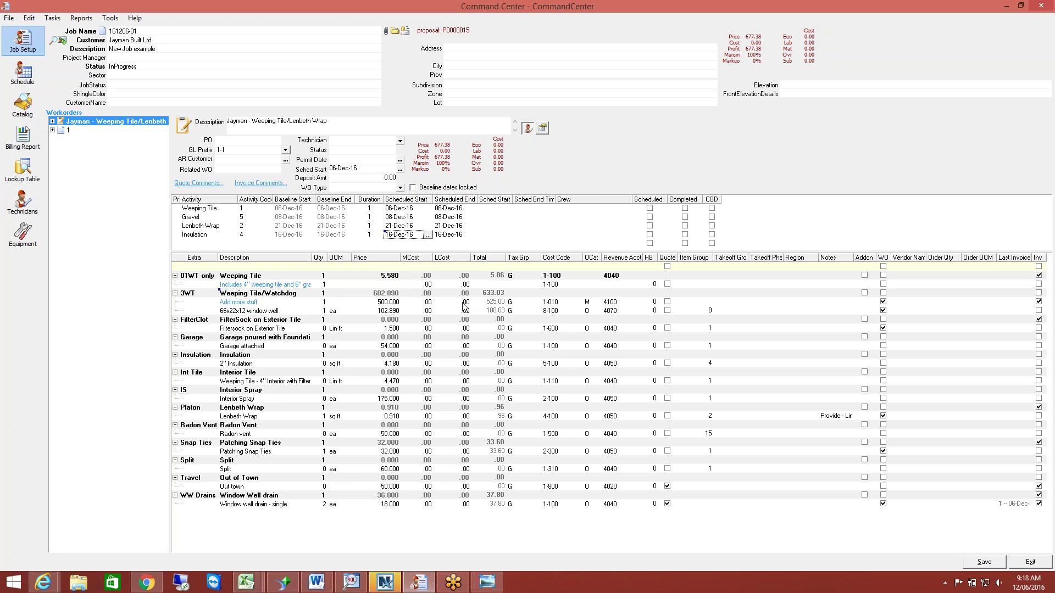
click(526, 218)
click(206, 243)
click(593, 209)
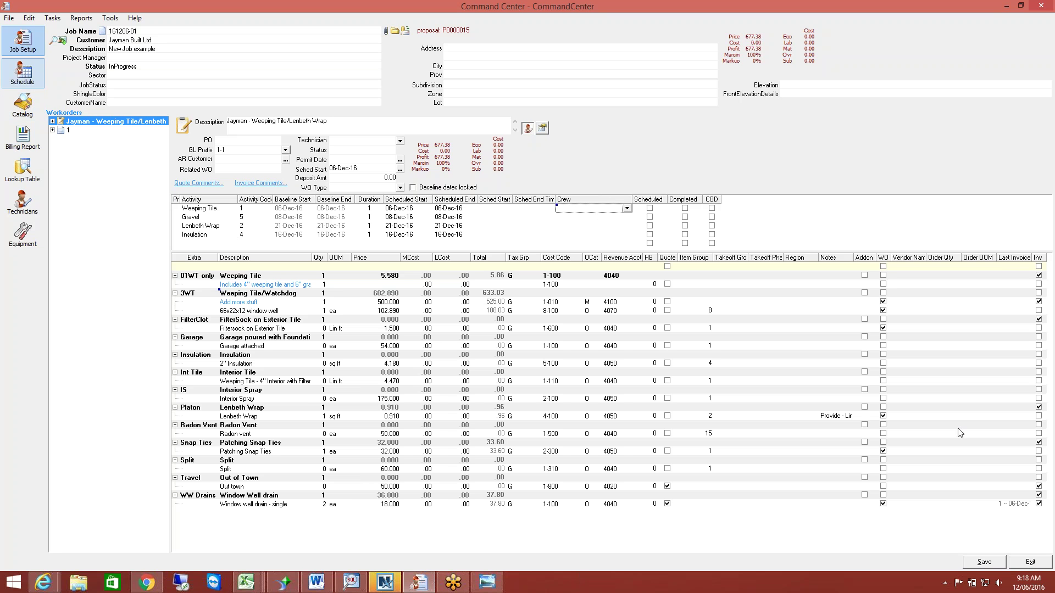
click(985, 562)
Step: Open the schedule and switch its view to Sector/Job
click(42, 81)
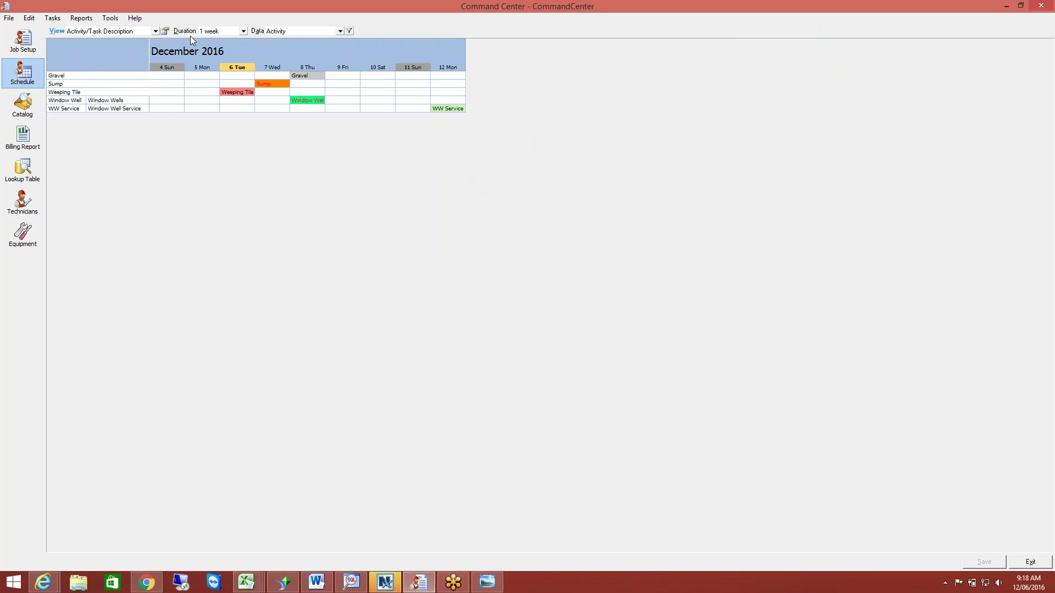
click(155, 31)
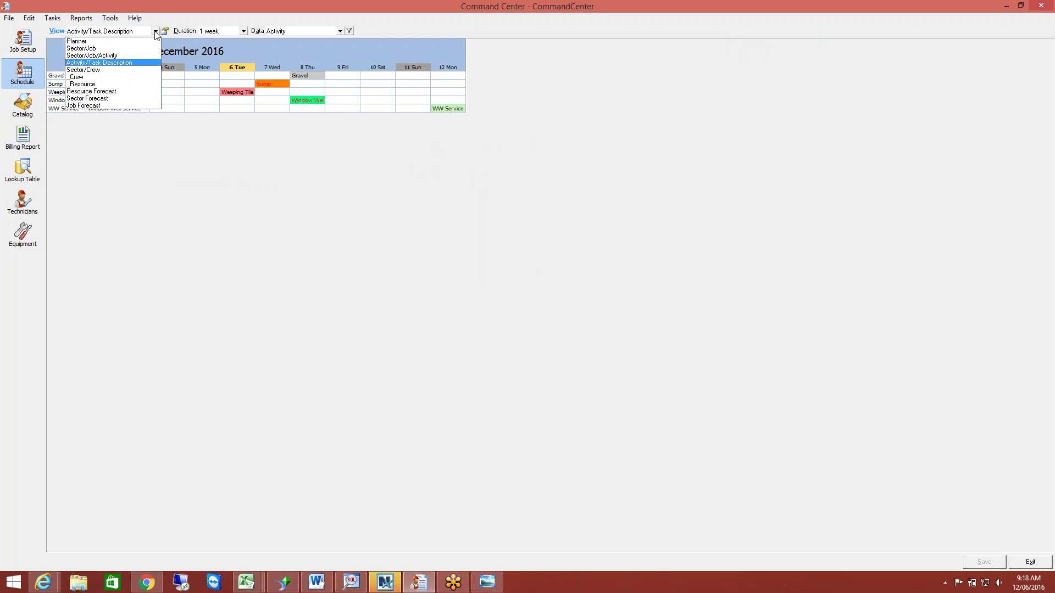
click(107, 48)
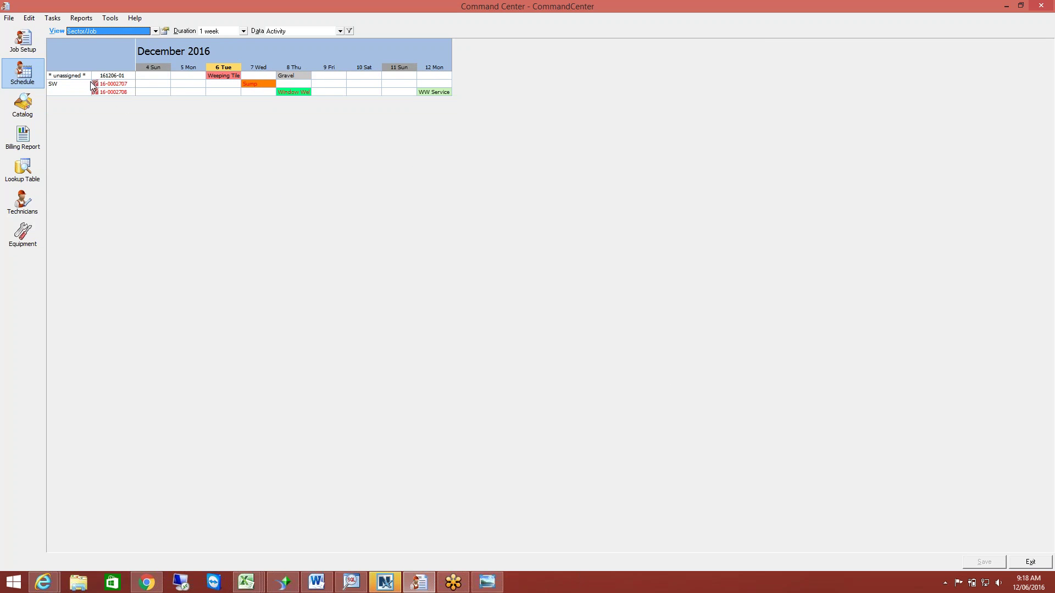
Step: Review the schedule in the Resource Forecast view and in the Job Forecast view
click(155, 32)
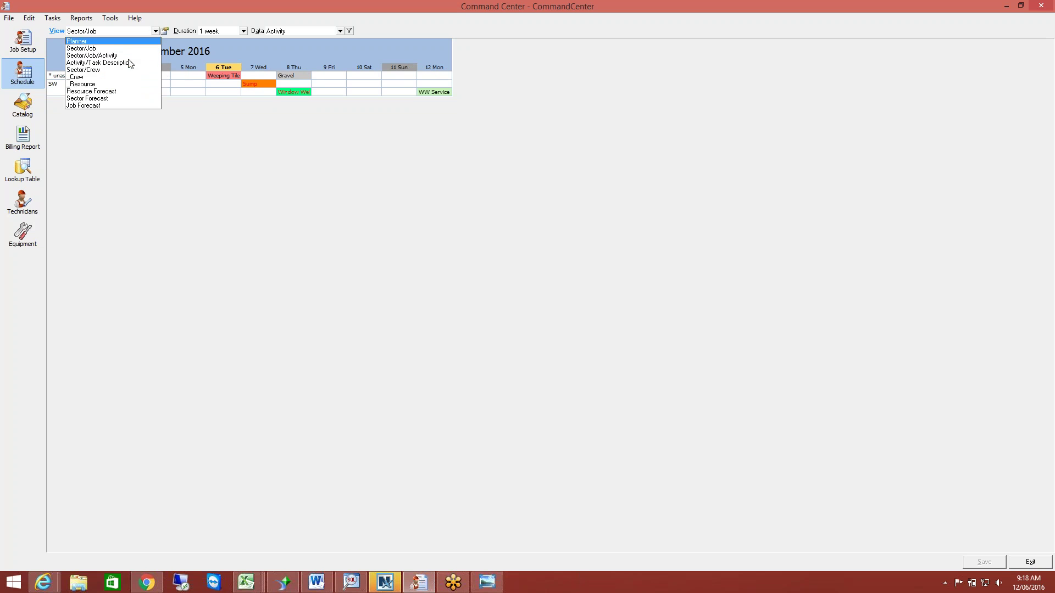
click(116, 92)
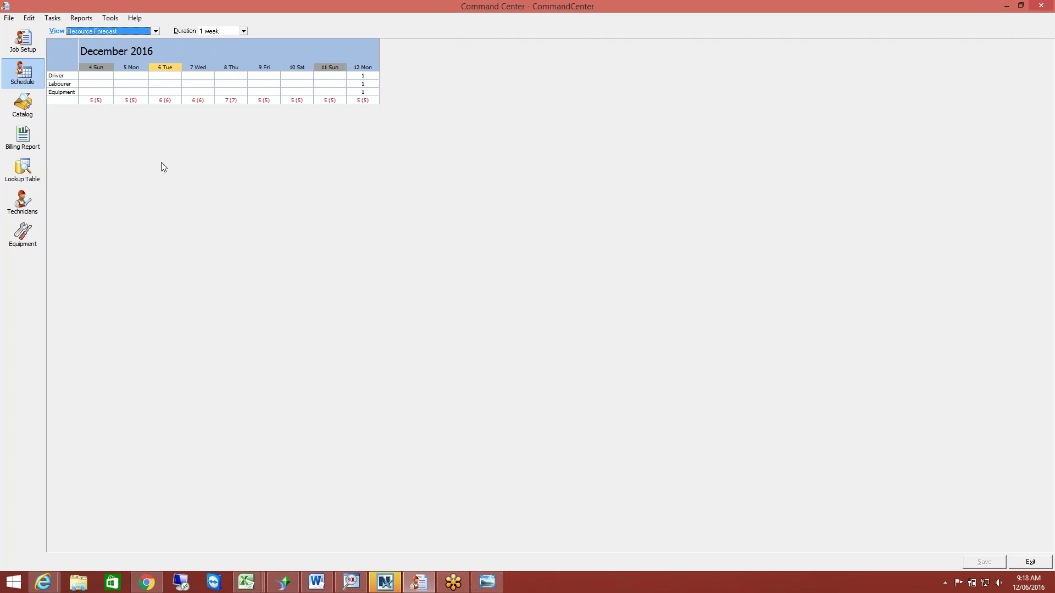
click(156, 32)
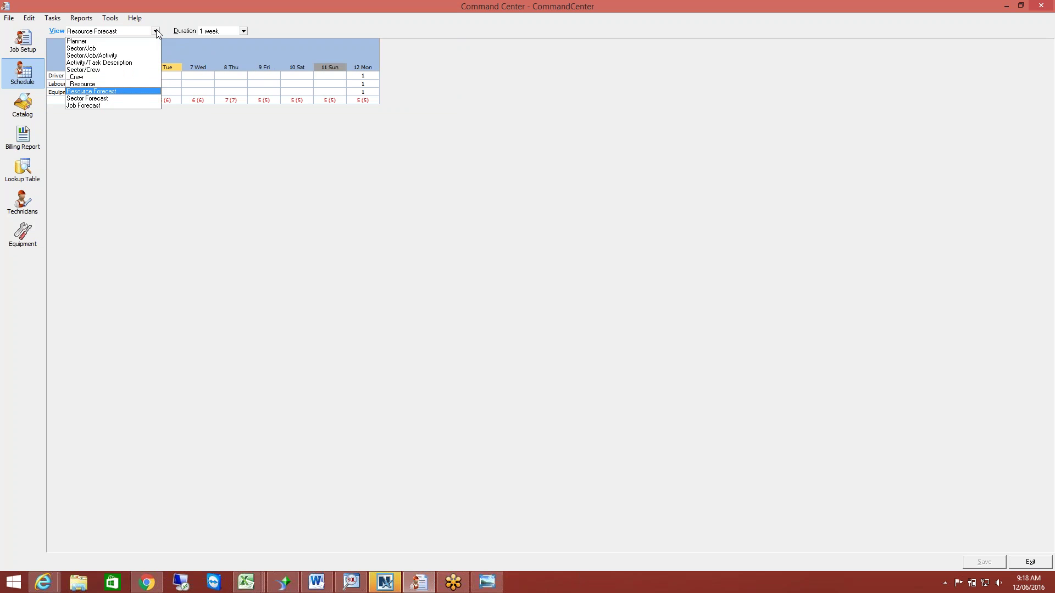
click(104, 106)
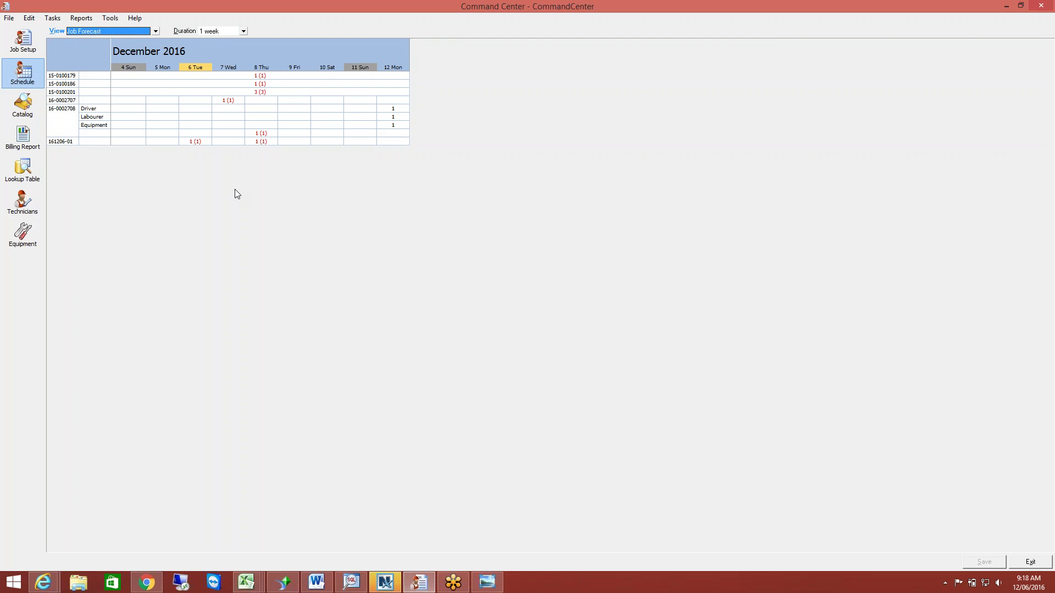
Step: Show the schedule by Sector/Job/Activity, assign crew CWP1 to the Weeping Tile task on 6 December and save it
click(156, 32)
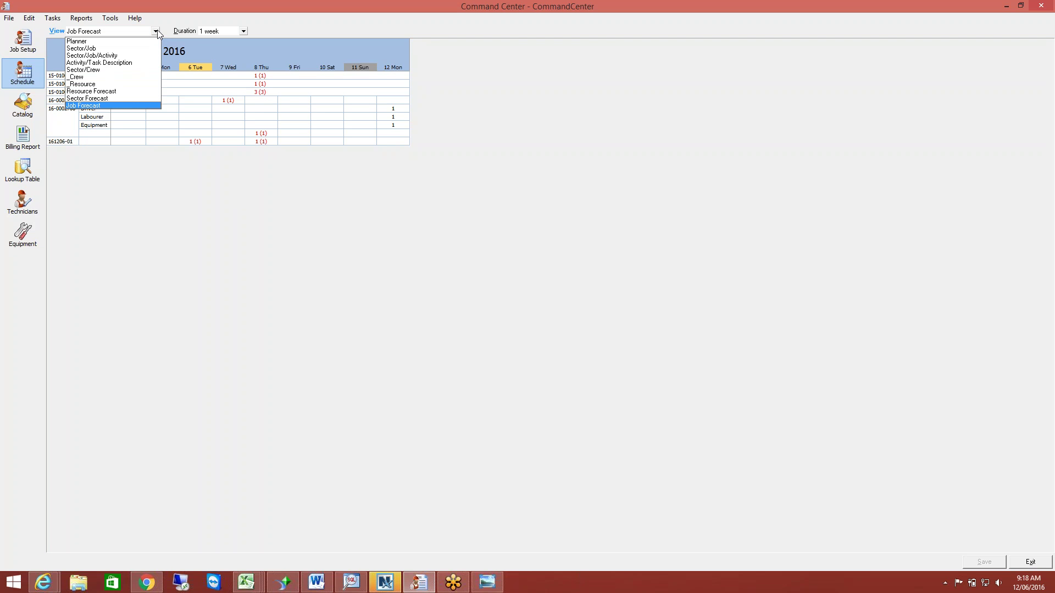
click(106, 56)
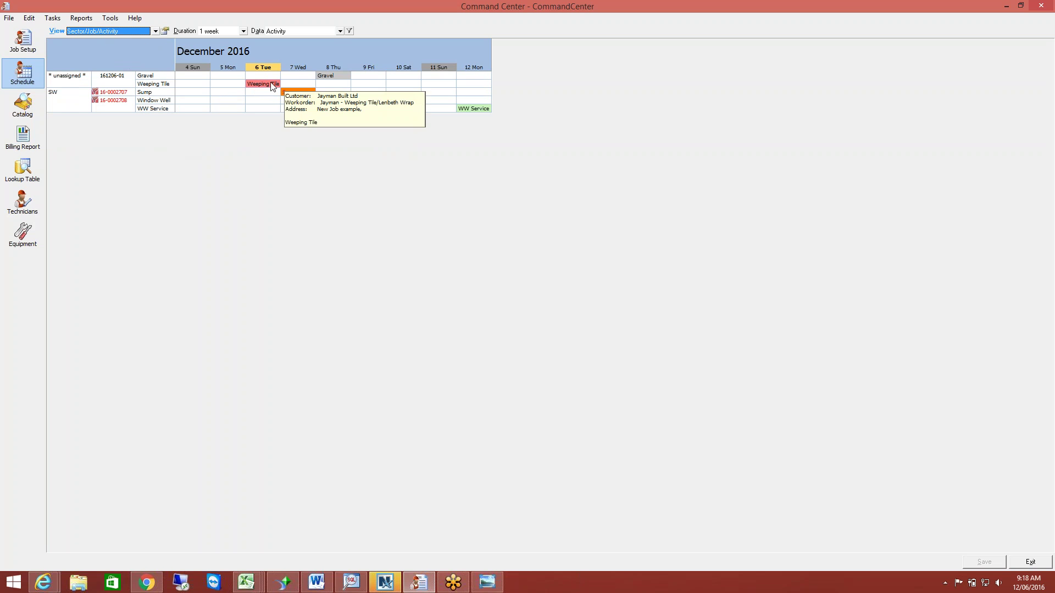
double_click(270, 83)
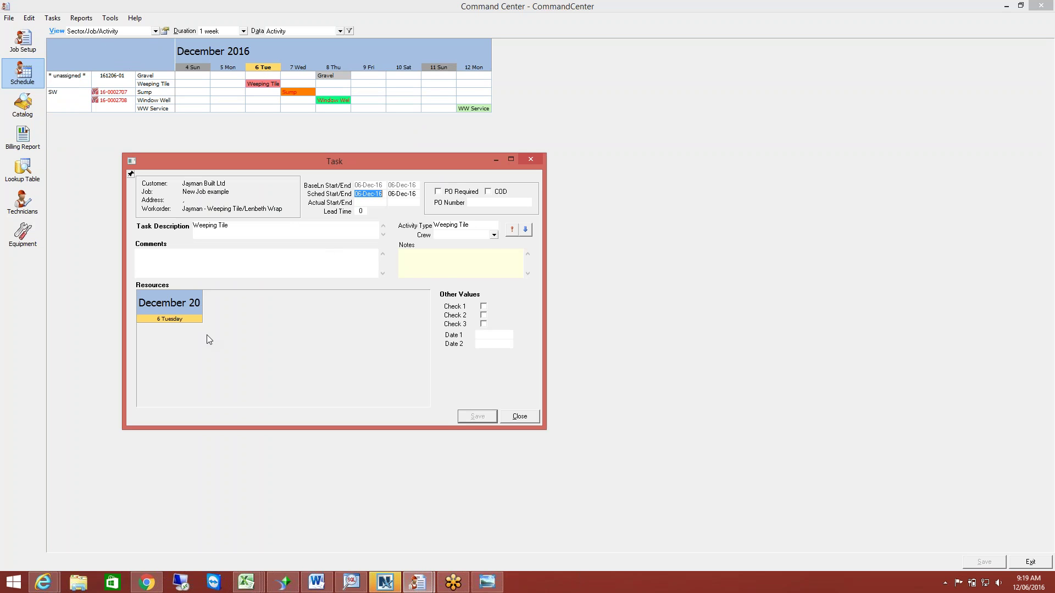
click(494, 236)
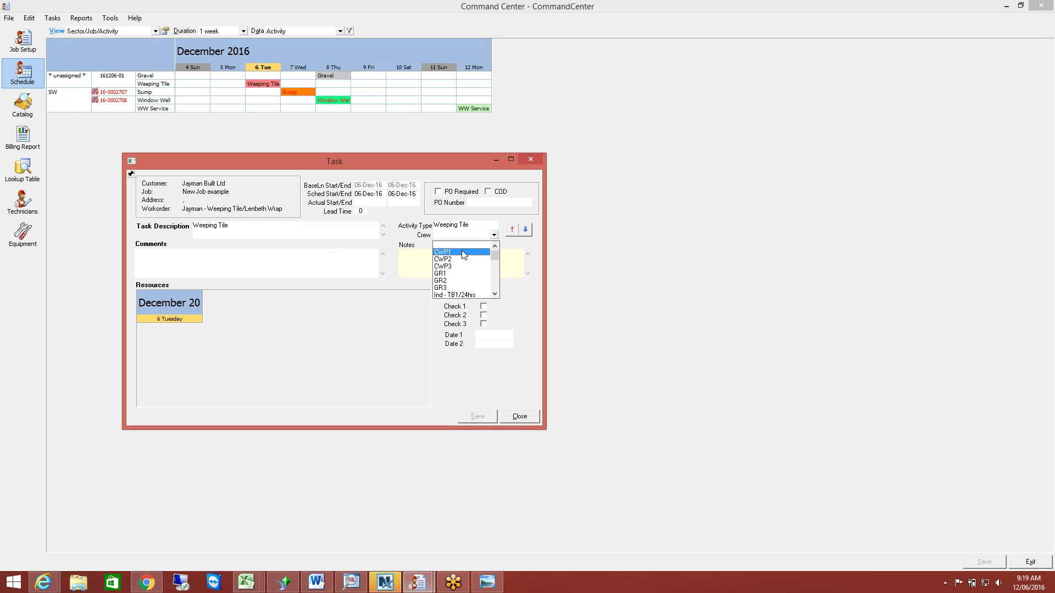
click(456, 250)
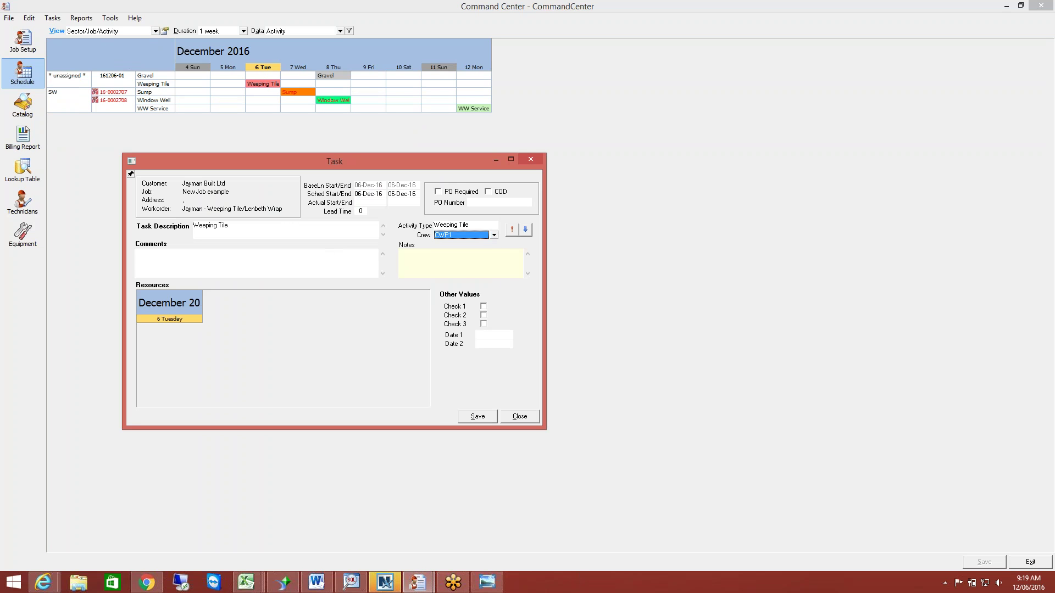
click(483, 417)
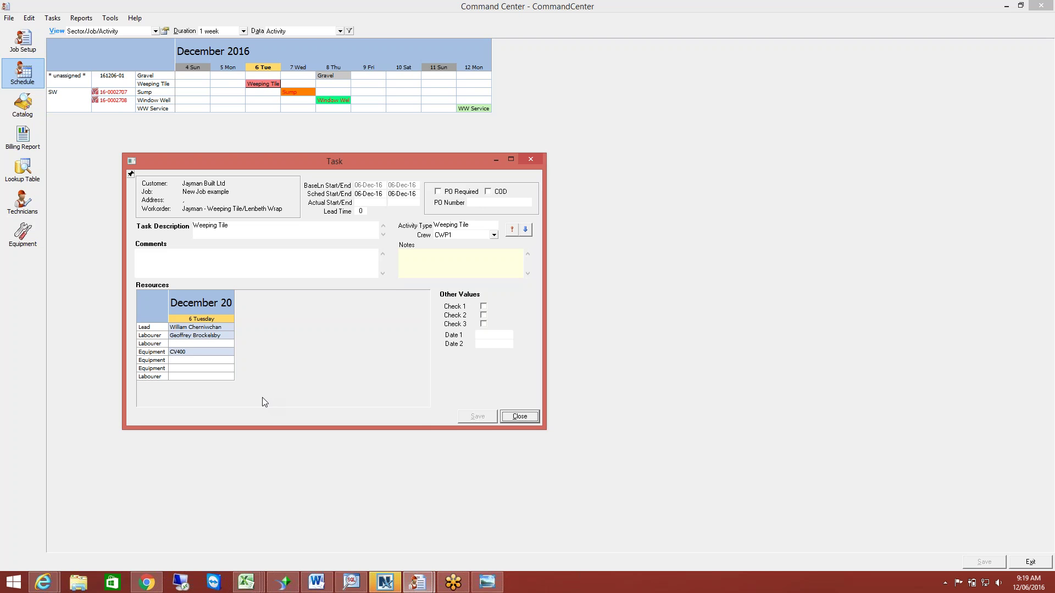
click(509, 419)
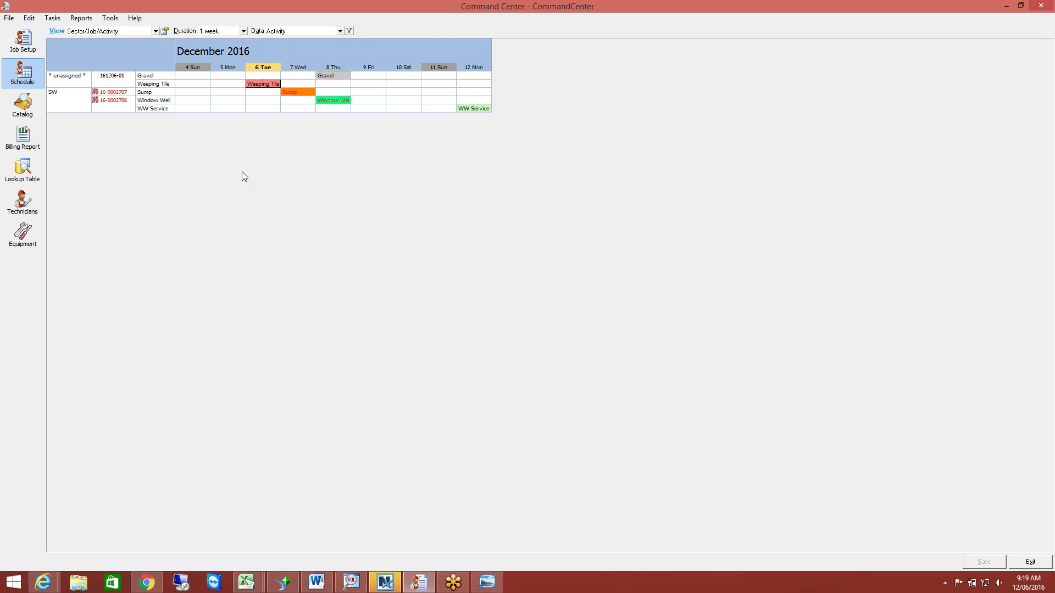
Step: Switch the schedule to the Sector/Crew view and try to move the Weeping Tile task from crew CWP1 to RWW1
click(155, 32)
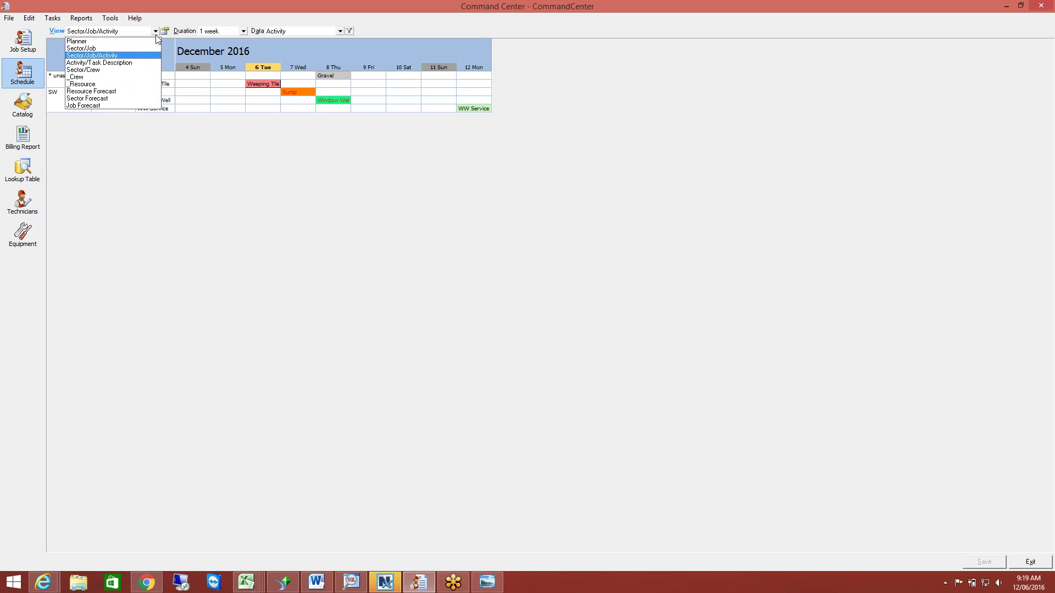
click(104, 70)
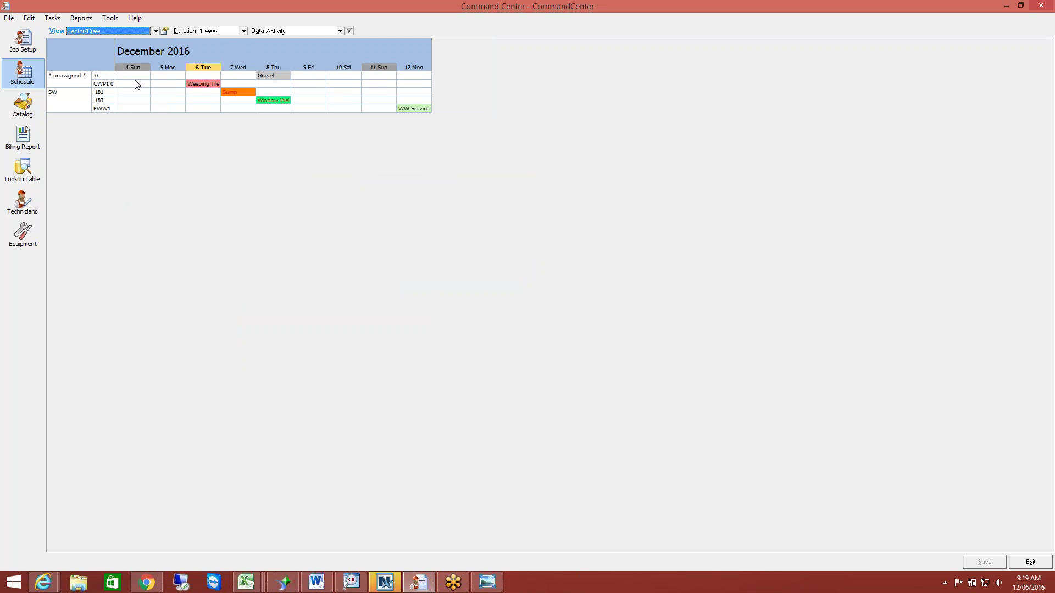
right_click(200, 85)
click(198, 90)
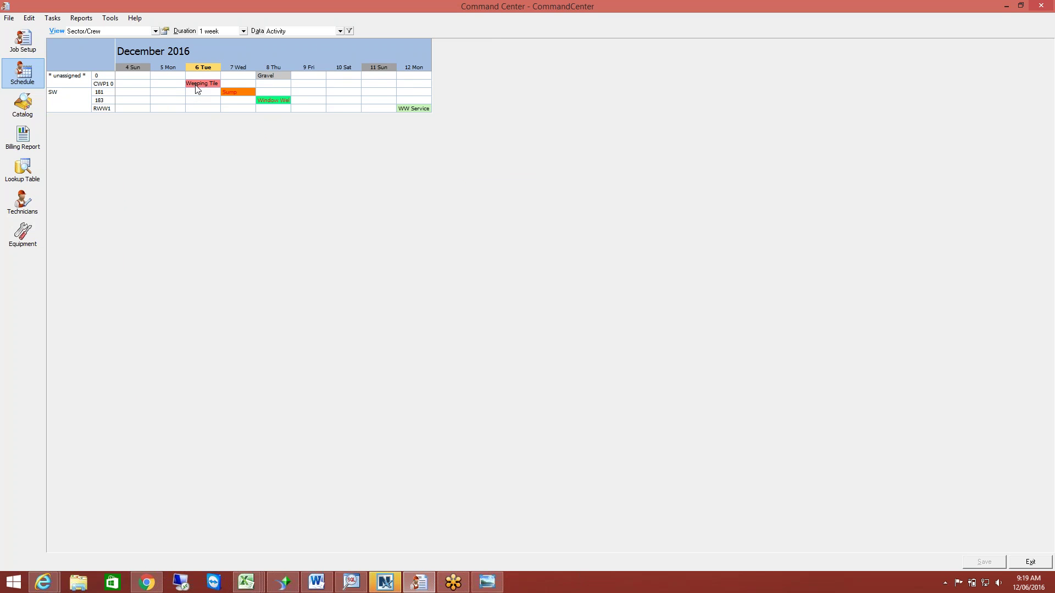
drag(198, 89, 190, 109)
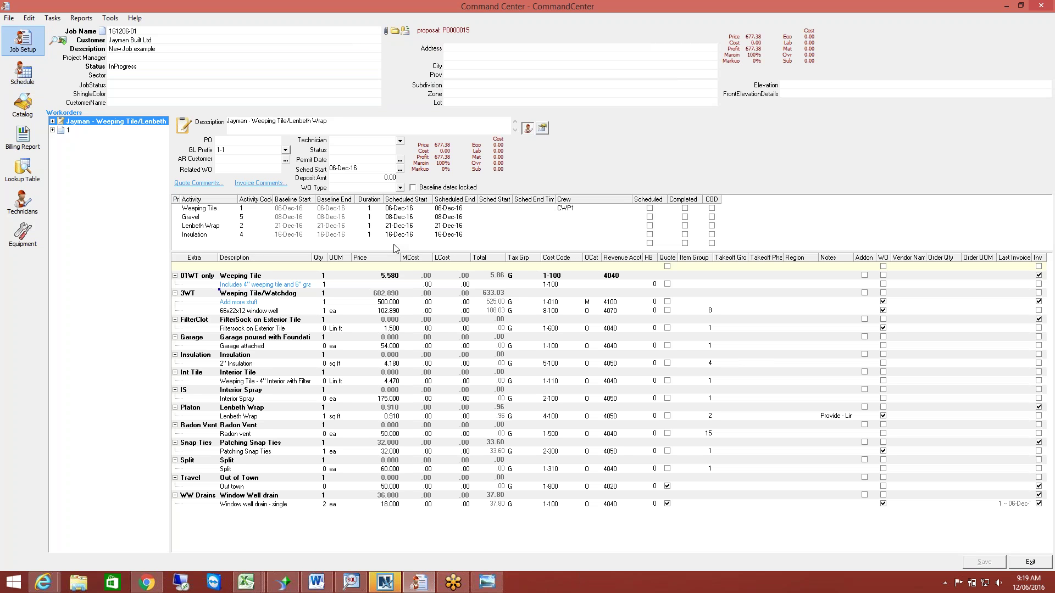
click(143, 68)
click(207, 516)
click(78, 18)
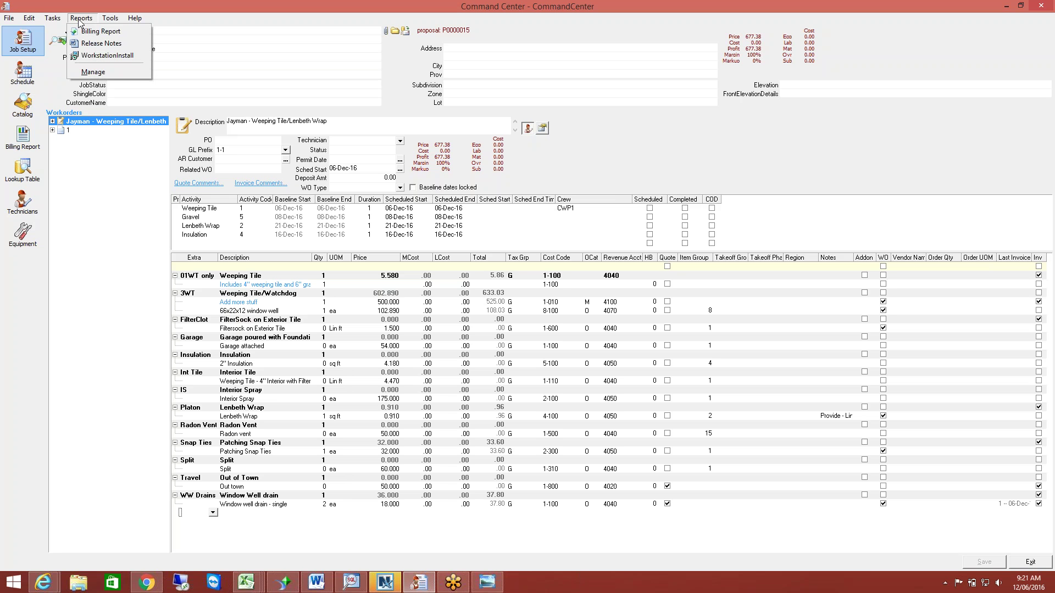
click(80, 19)
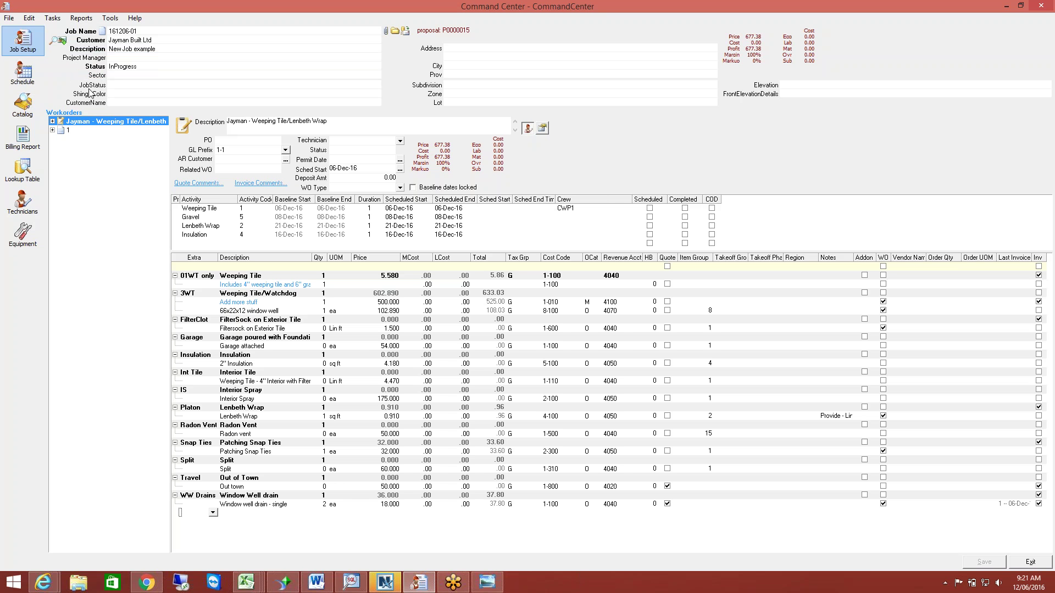
Step: Give the "Add more stuff" item an MCost of 100 and an LCost of 200, and save the job
click(425, 303)
text(100)
key(Tab)
text(200)
key(ctrl+s)
Step: Set the MCost of the "Out town" item under Travel to 25 and save the job
click(430, 311)
click(424, 505)
click(431, 486)
text(75)
click(452, 487)
key(ctrl+s)
Step: Insert an MQty column before UOM in the work order's item grid
right_click(345, 260)
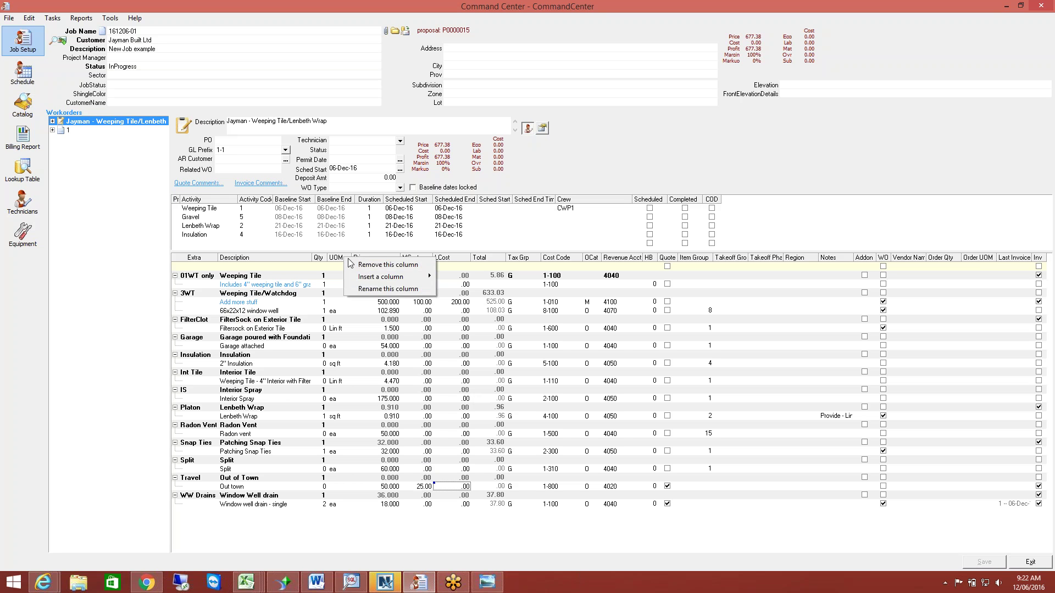
mouse_move(384, 281)
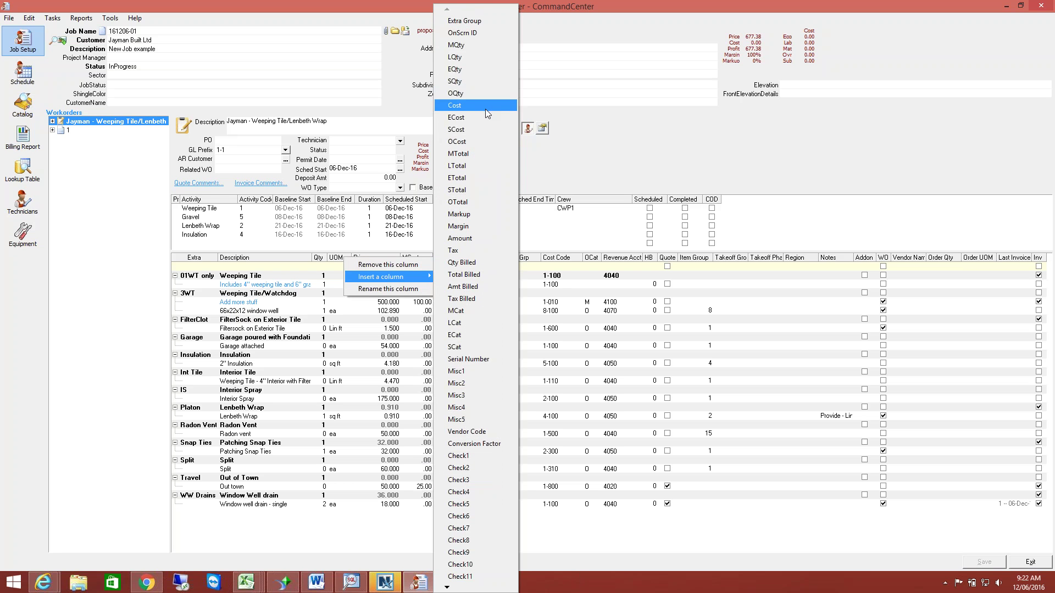
click(480, 48)
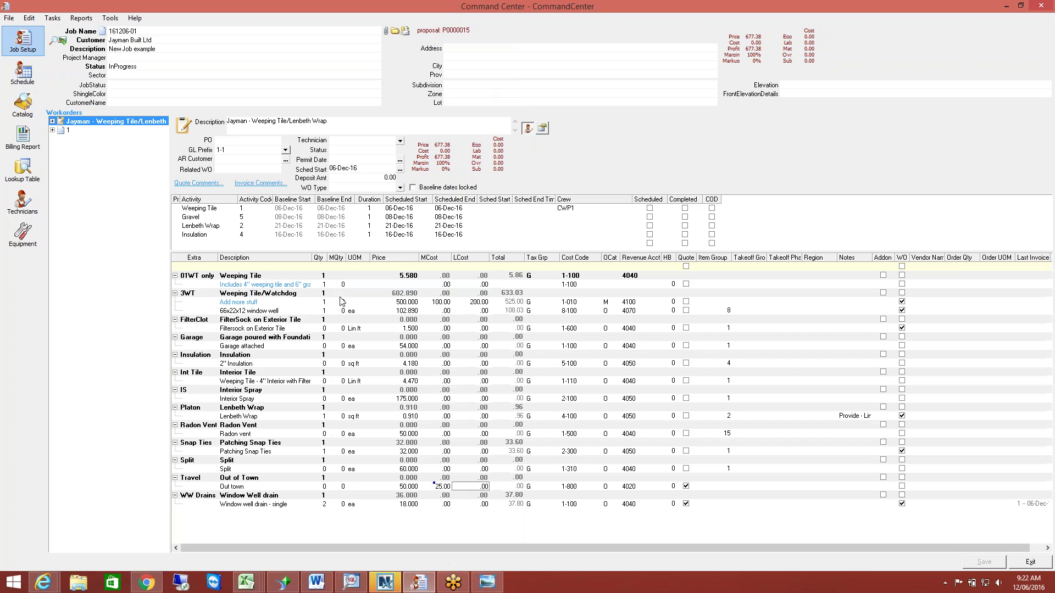
Step: Place the MQty column before MCost, set MQty to 1 for all the line items and save the job
click(343, 487)
text(1)
mouse_move(335, 258)
mouse_down()
mouse_move(427, 266)
mouse_move(416, 286)
mouse_move(414, 513)
mouse_up()
text(1)
click(446, 409)
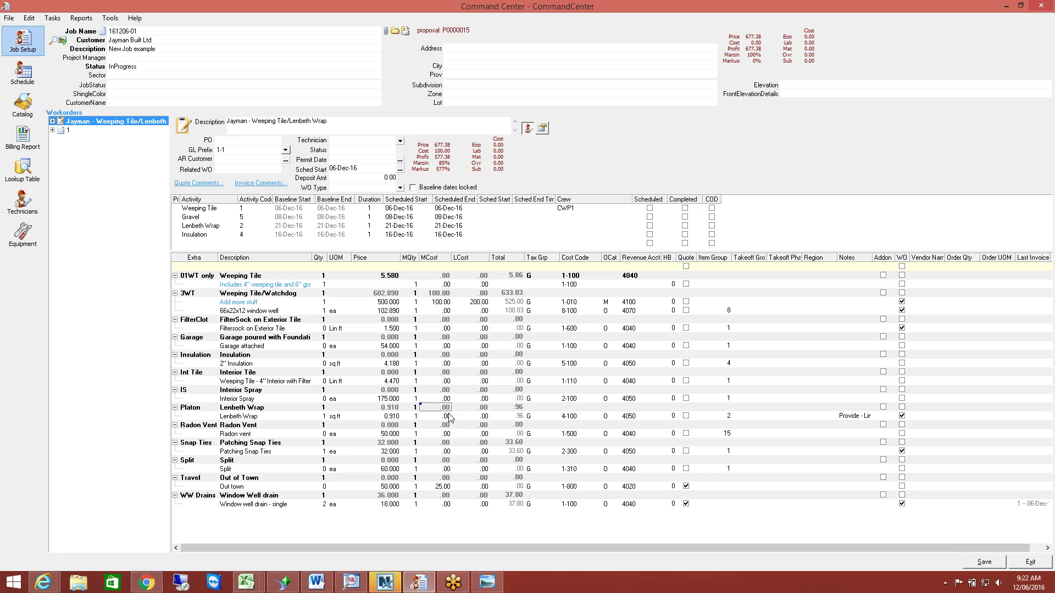
key(ctrl+s)
click(446, 155)
Step: Switch to Crystal Reports, examine the Lenbeth Invoice report's layout and formula fields, and return to Command Center
click(283, 582)
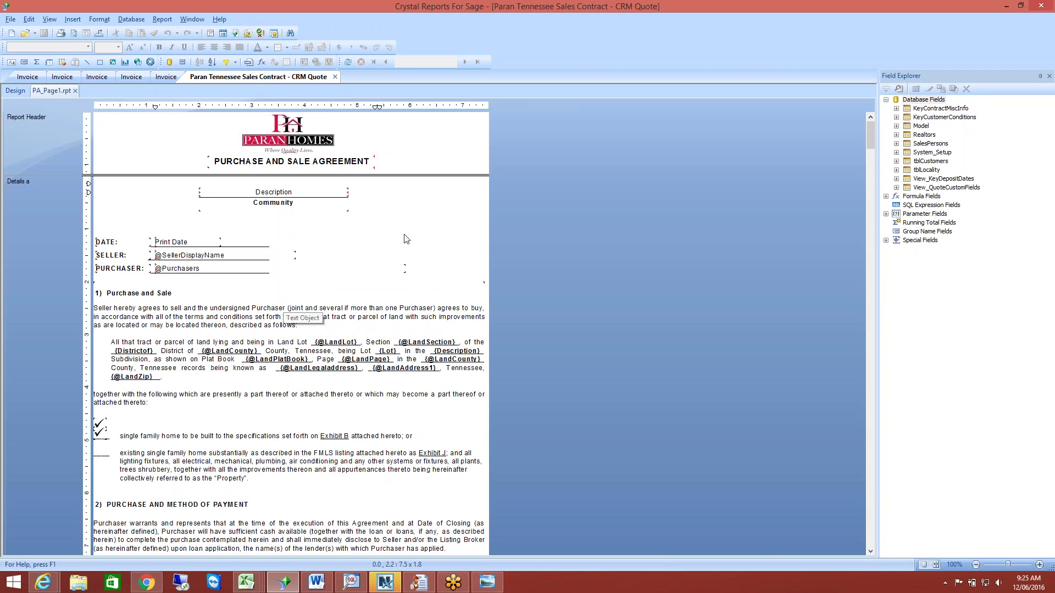
click(100, 80)
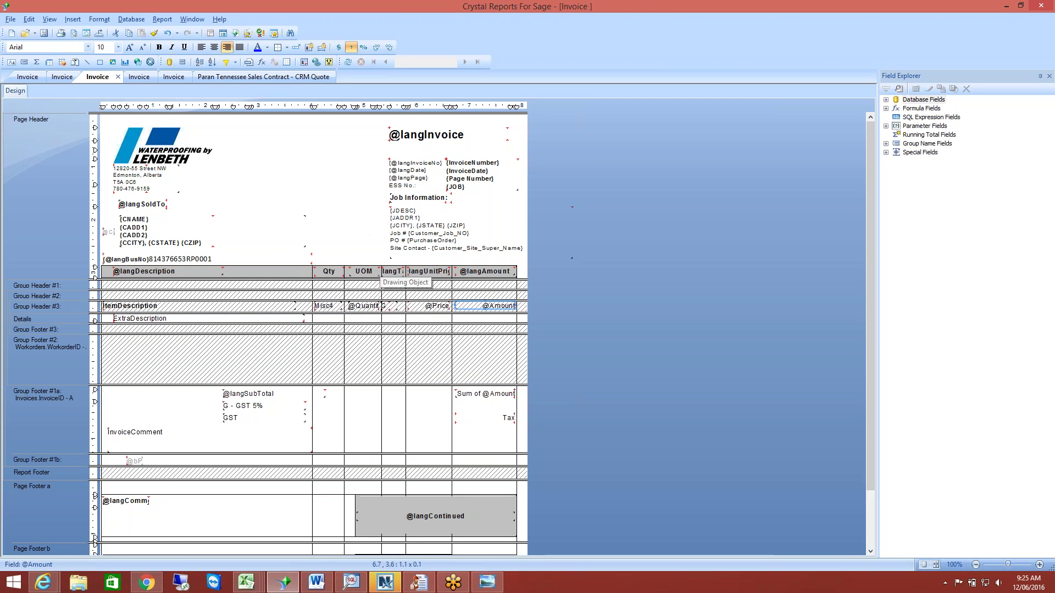
click(885, 109)
click(931, 178)
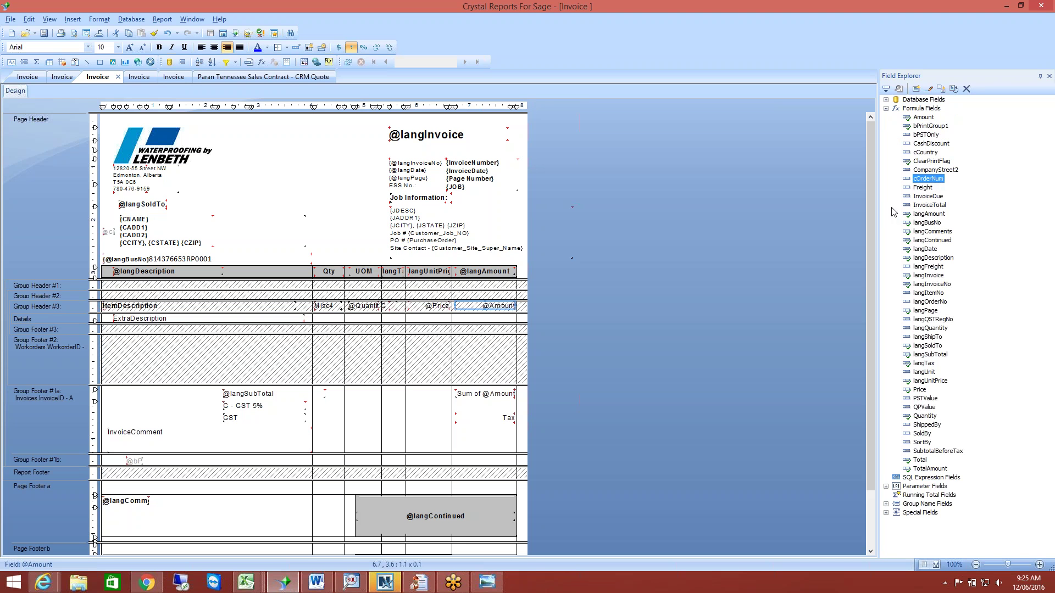
click(1007, 5)
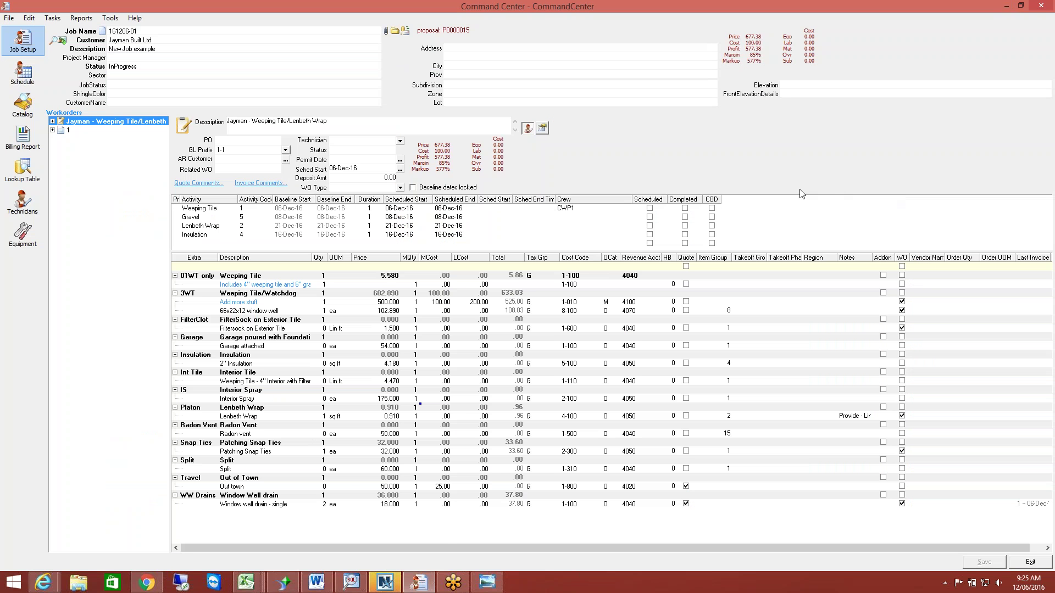
mouse_move(281, 587)
Step: Examine which additional columns can be inserted after COD in the activity grid
right_click(711, 201)
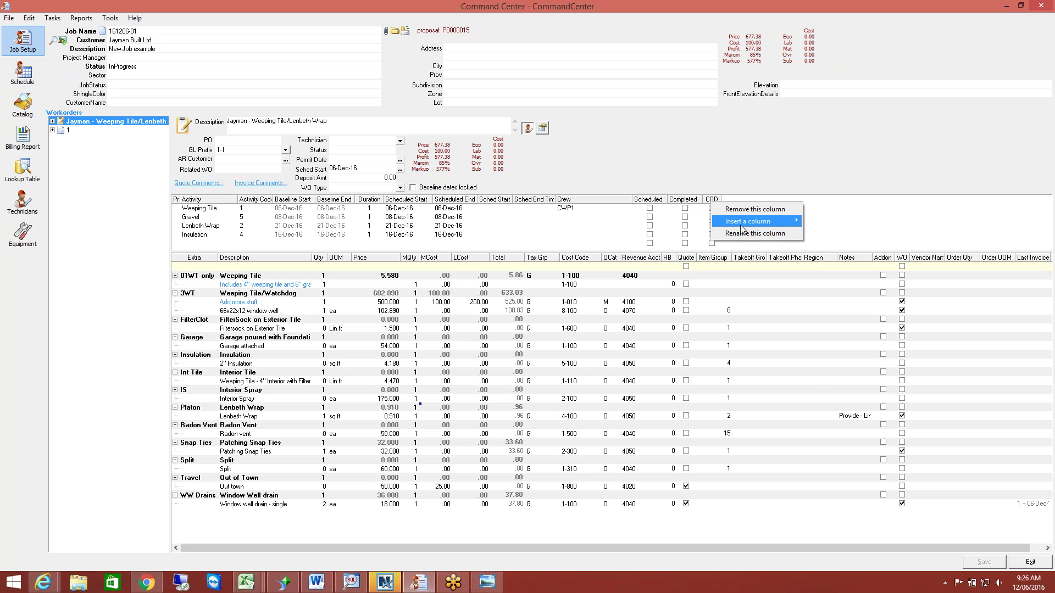
mouse_move(758, 221)
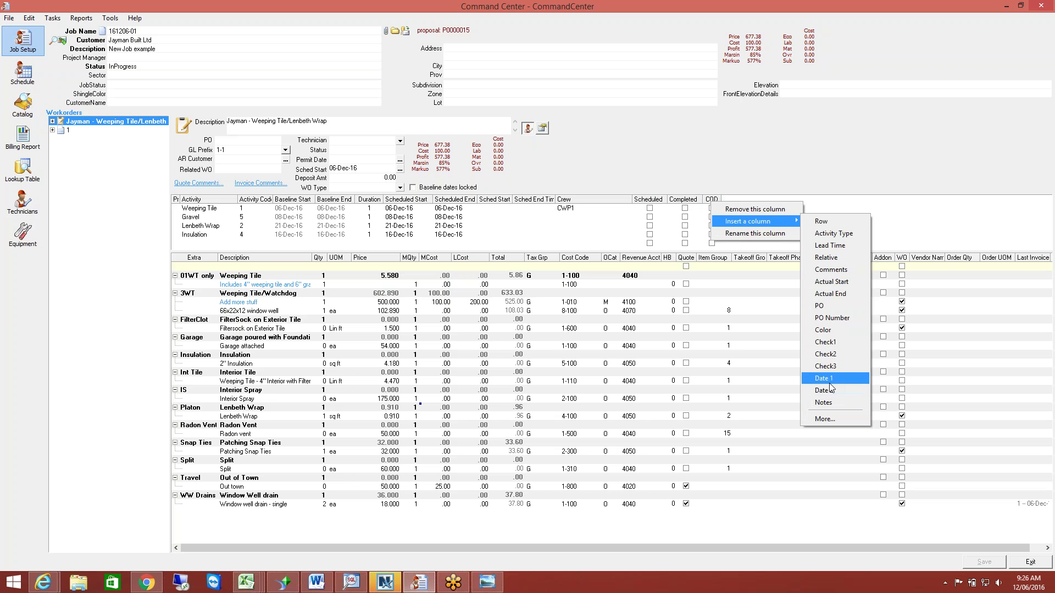
click(823, 402)
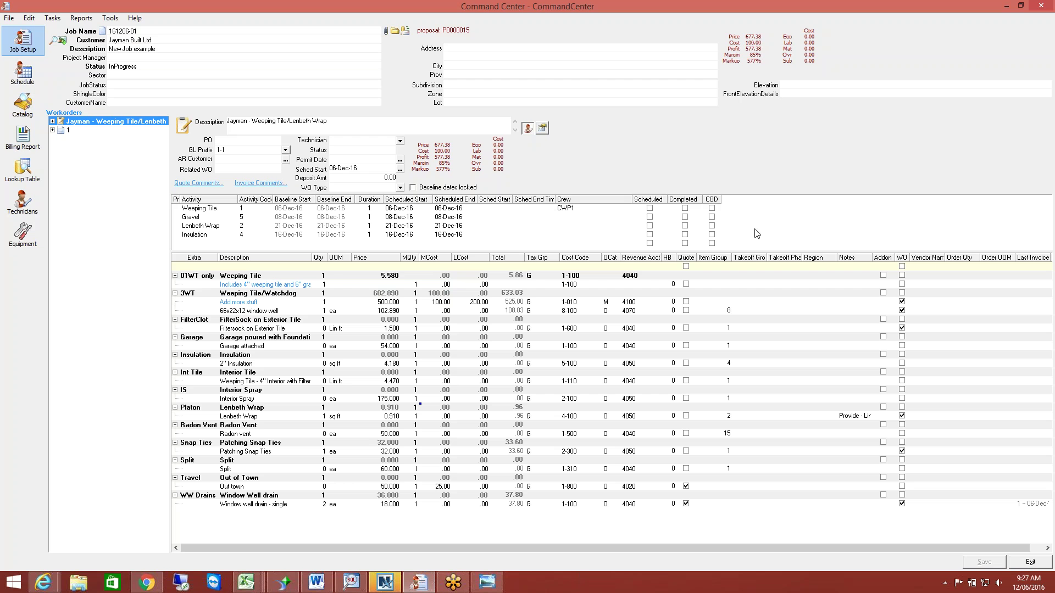
Step: Lock the baseline dates of the Weeping Tile/Lenbeth Wrap work order
click(198, 246)
click(353, 212)
click(289, 210)
click(351, 168)
click(413, 188)
Step: Reschedule the Weeping Tile activity to start and end on 07-Dec-16
click(409, 210)
click(430, 209)
click(431, 244)
click(431, 211)
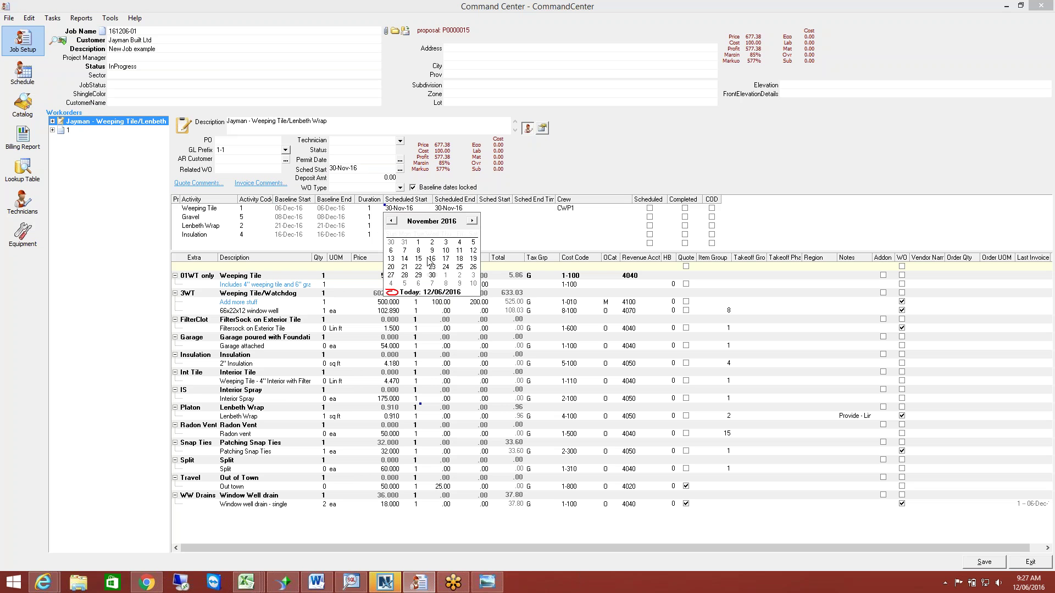
click(432, 284)
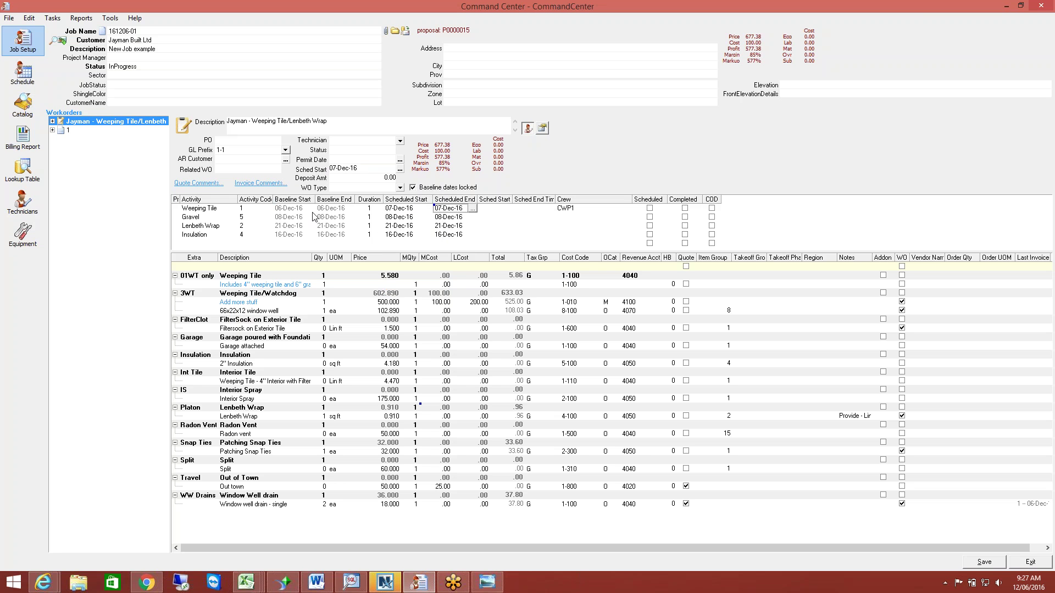
click(496, 211)
Step: Mark the Weeping Tile activity as scheduled and completed, and save the changes while going to the schedule
click(650, 208)
click(685, 208)
click(23, 72)
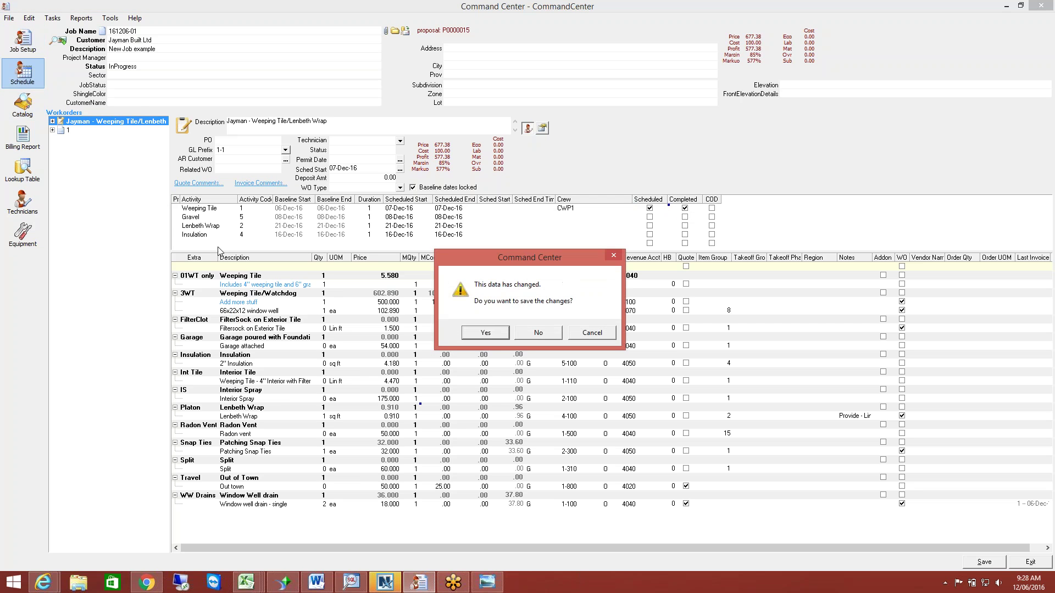
click(485, 333)
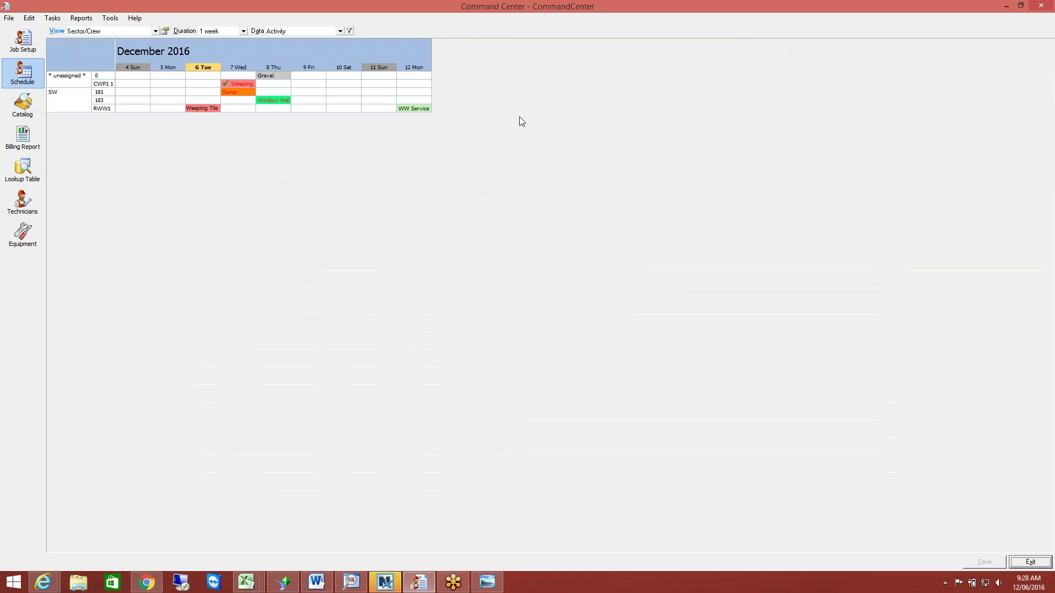
Step: Examine the baseline, scheduled and actual dates of the 7 December Weeping Tile task, close it and open that day's Sump task
mouse_move(238, 87)
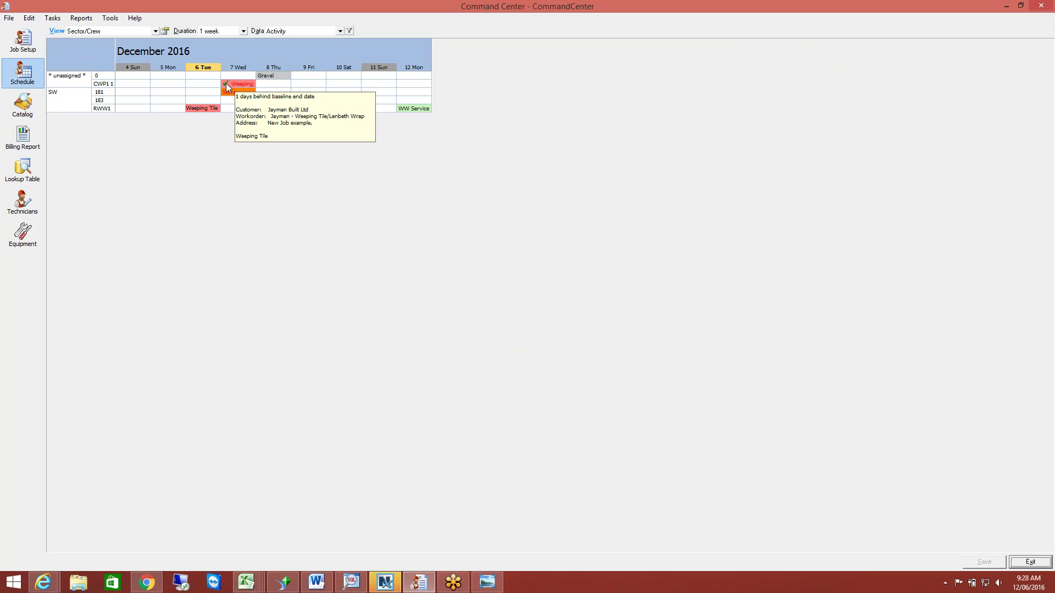
double_click(226, 83)
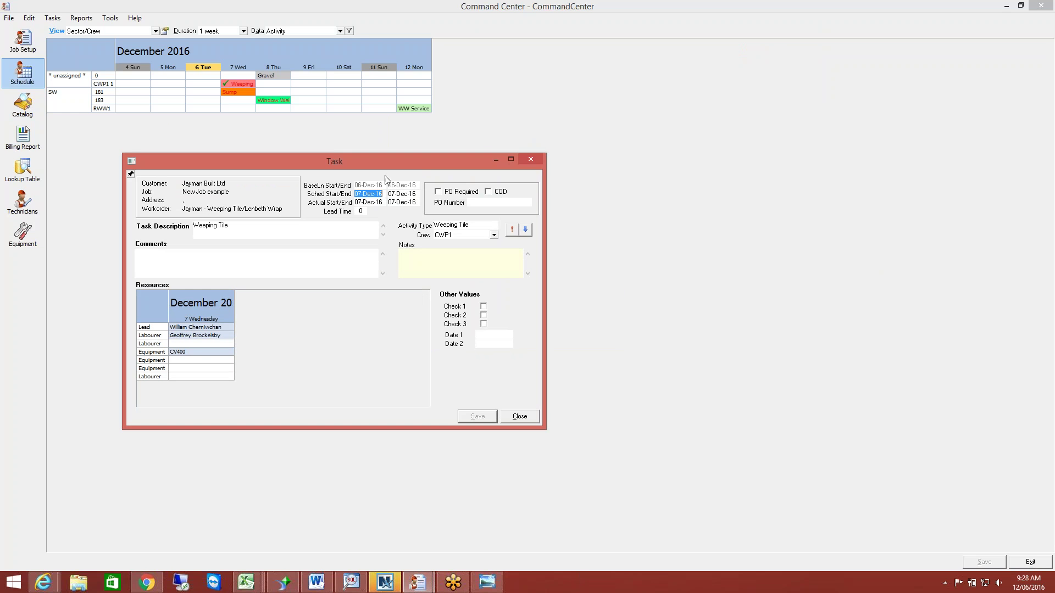
click(519, 416)
double_click(239, 92)
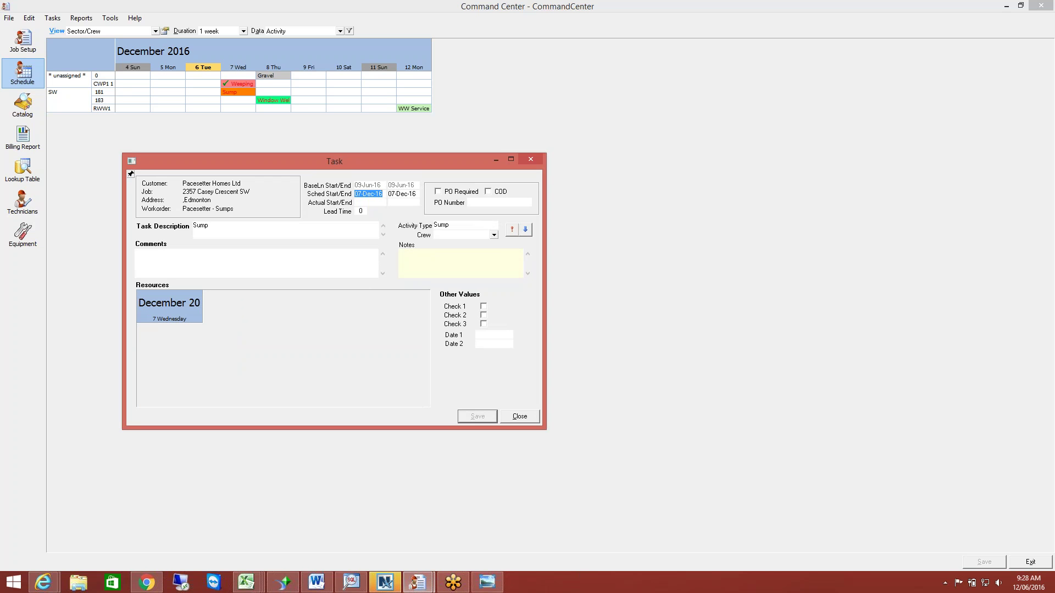
Step: Assign crew GR3 to the 7 December Sump task and close the task
click(493, 234)
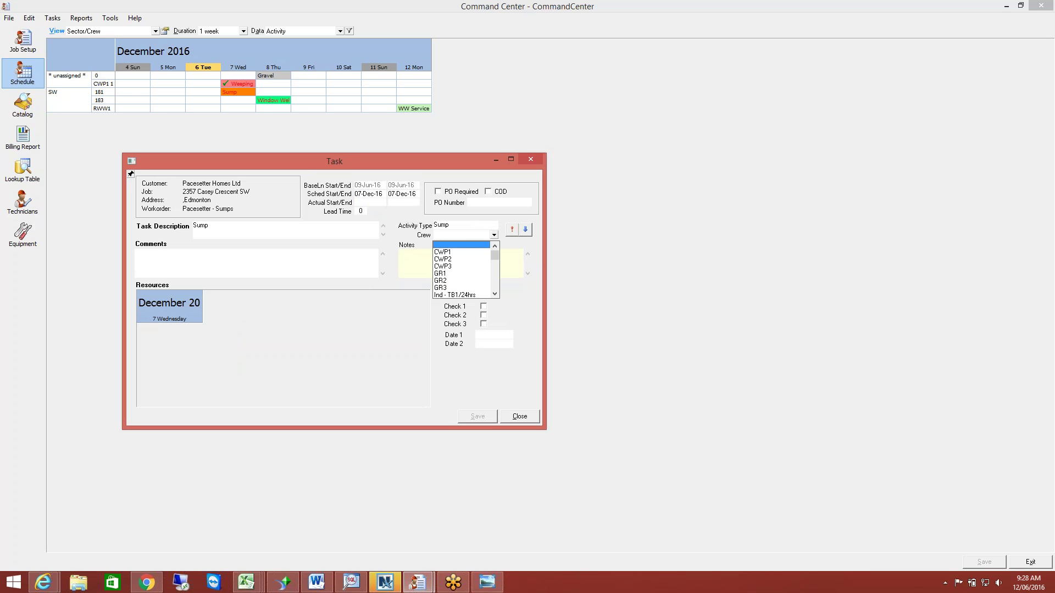
click(462, 291)
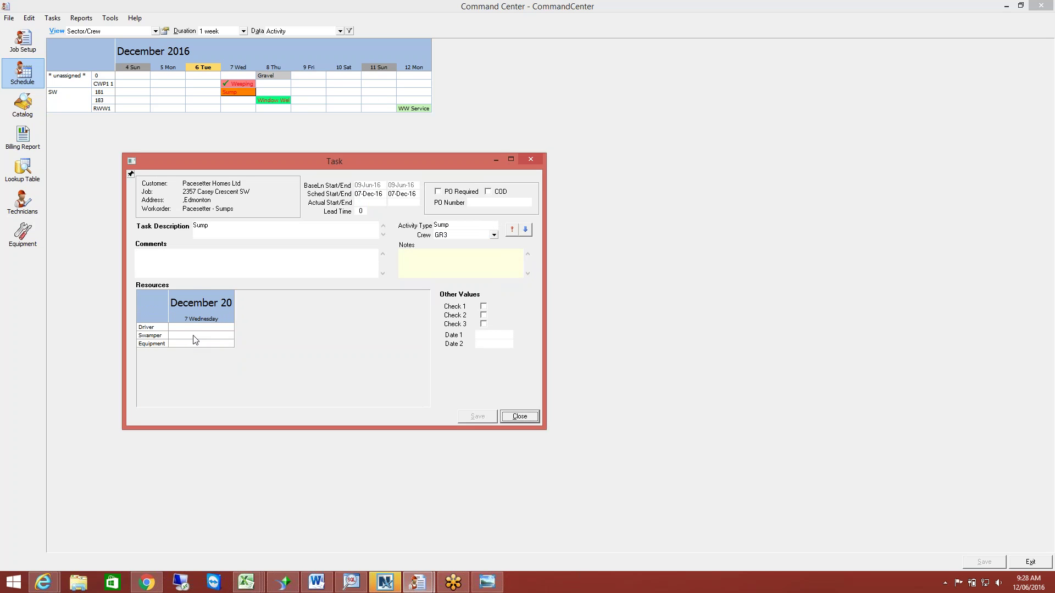
click(516, 418)
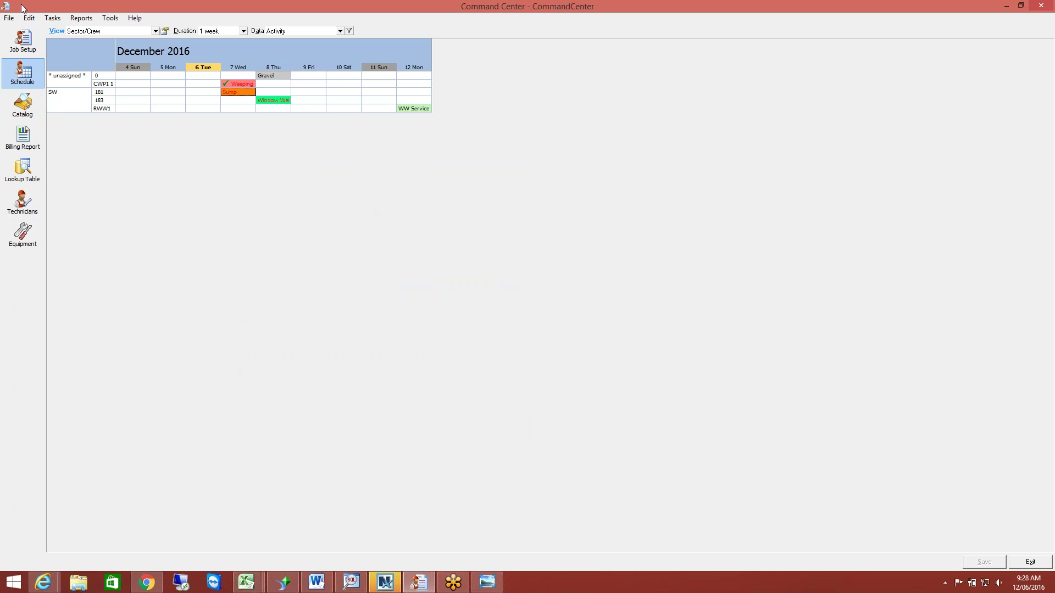
Step: Examine the December schedule grouped by resource and by crew
click(156, 32)
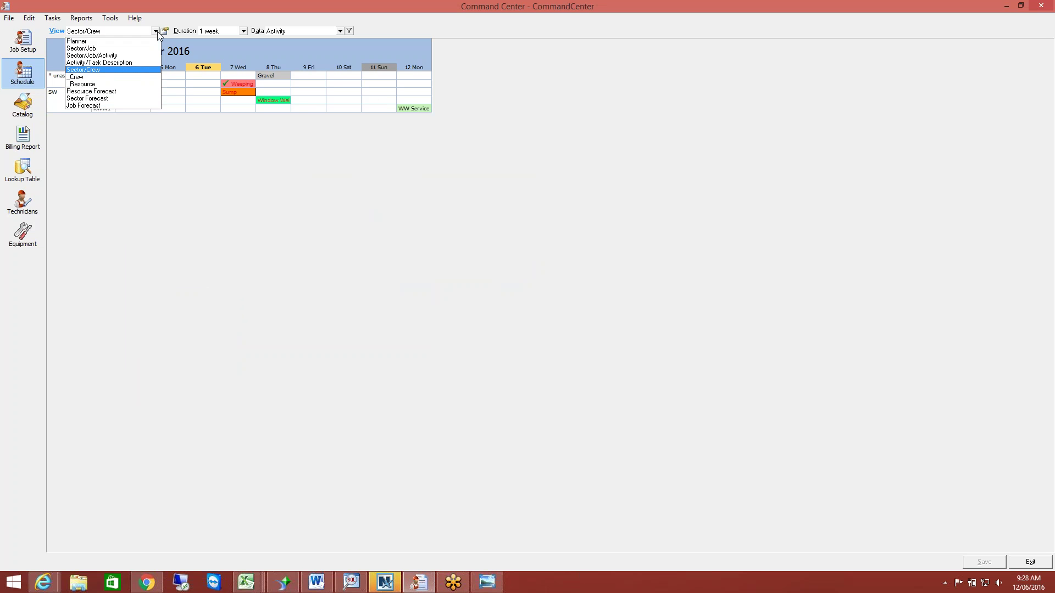
click(99, 84)
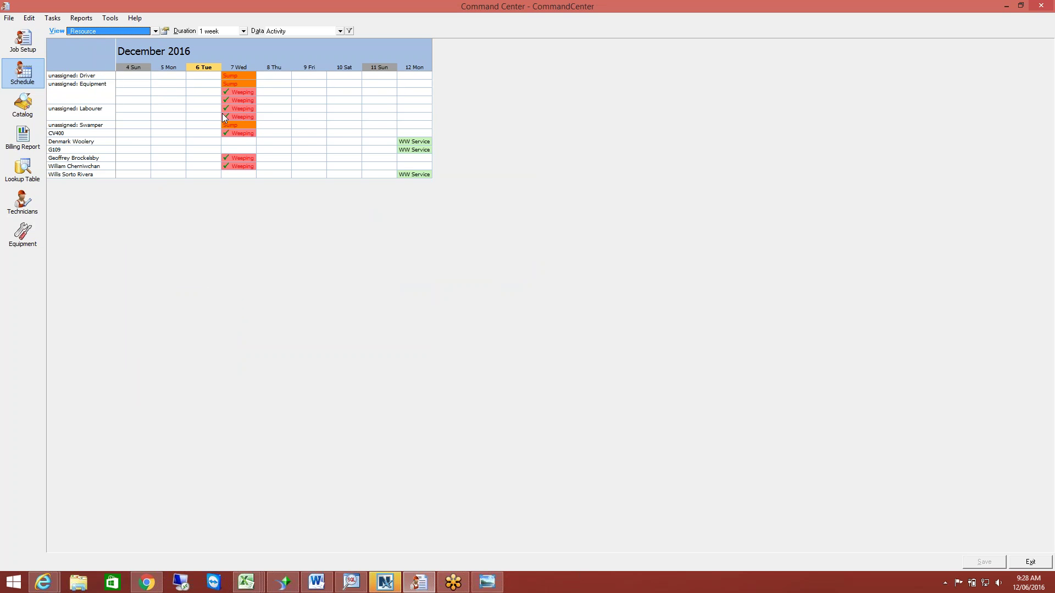
click(156, 31)
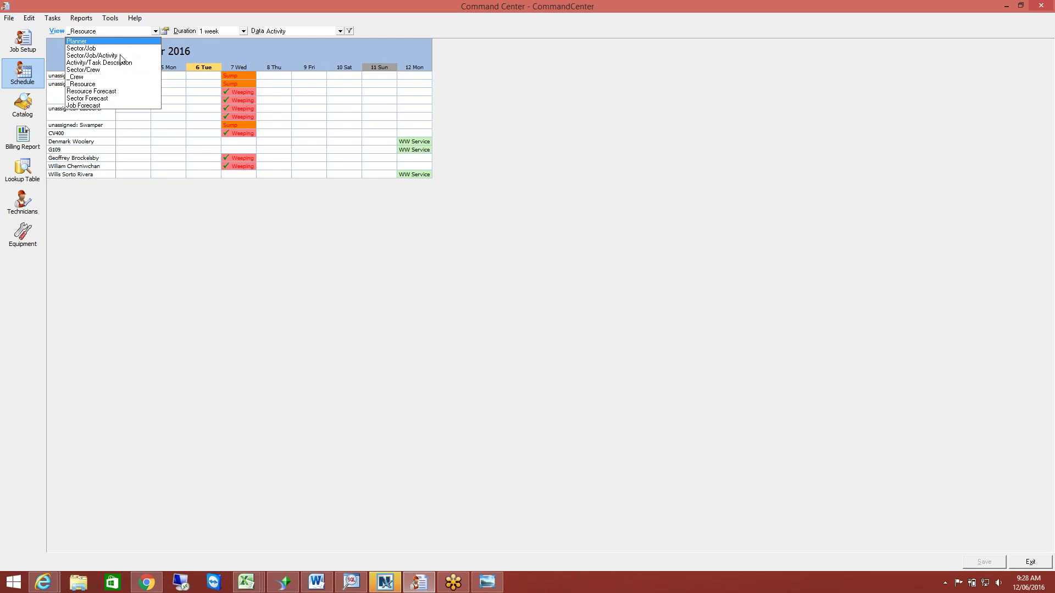
click(139, 138)
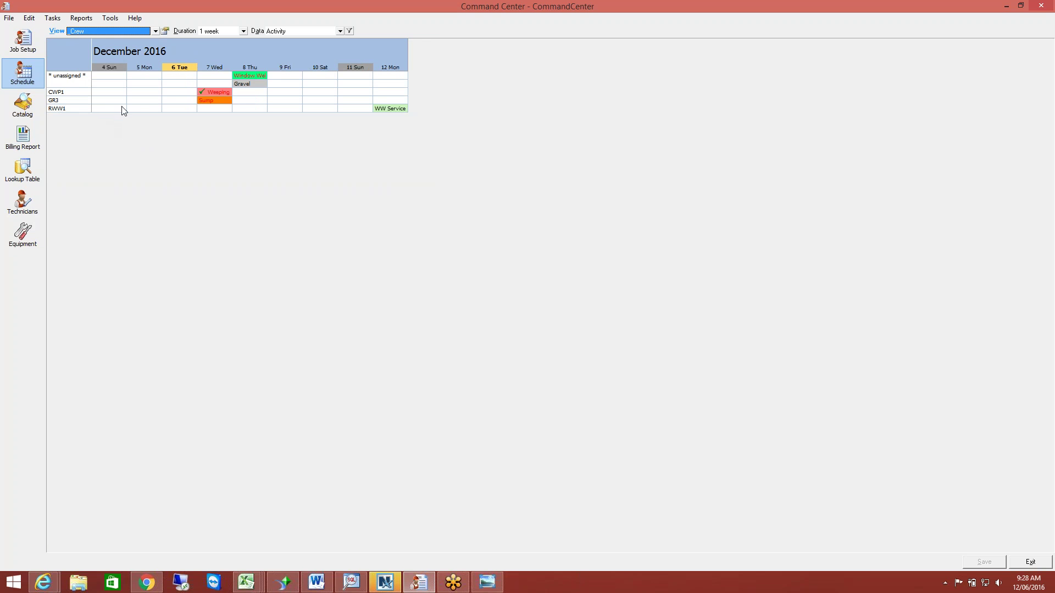
Step: Show the schedule as Planner with wider day columns and examine the staff and equipment assigned to each crew
click(155, 31)
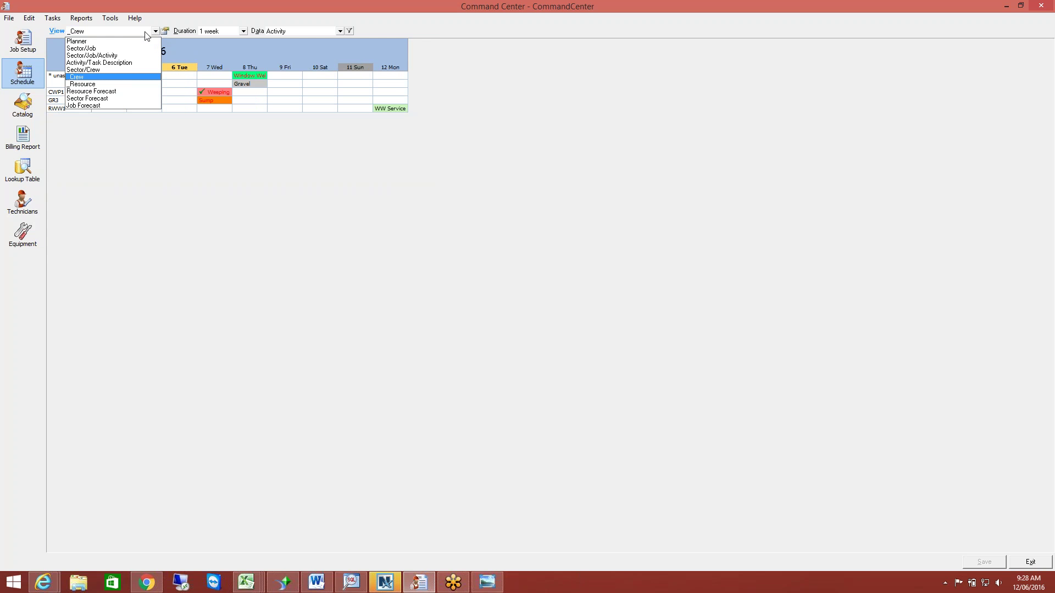
click(106, 39)
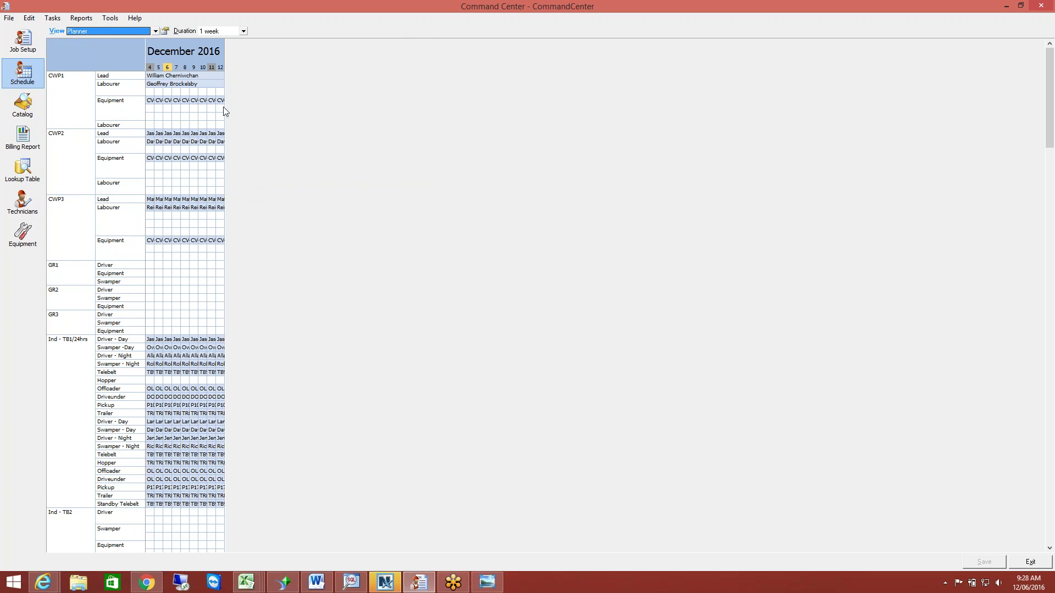
drag(225, 63, 461, 66)
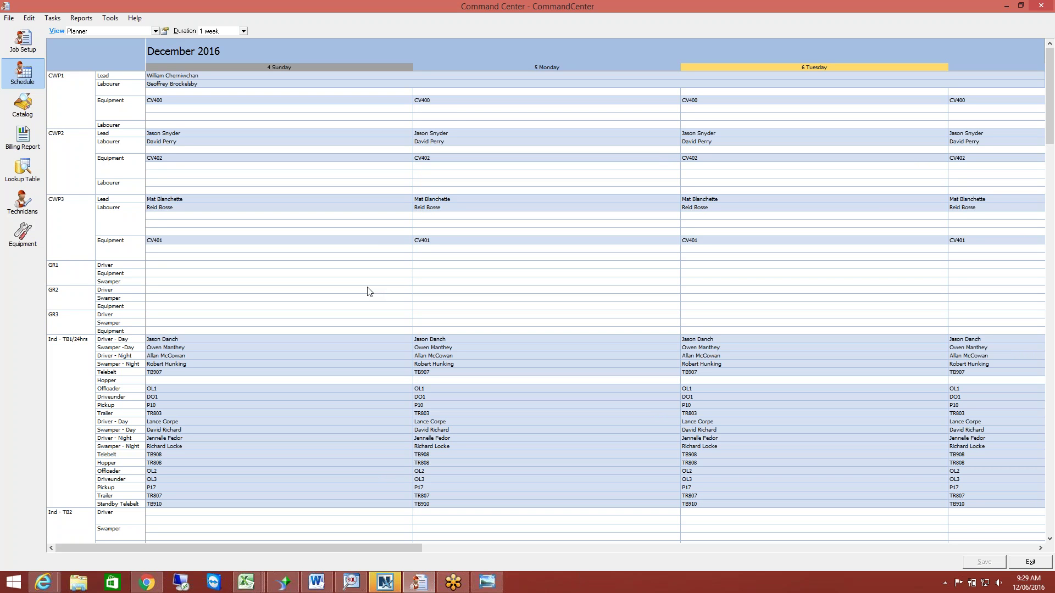
click(441, 100)
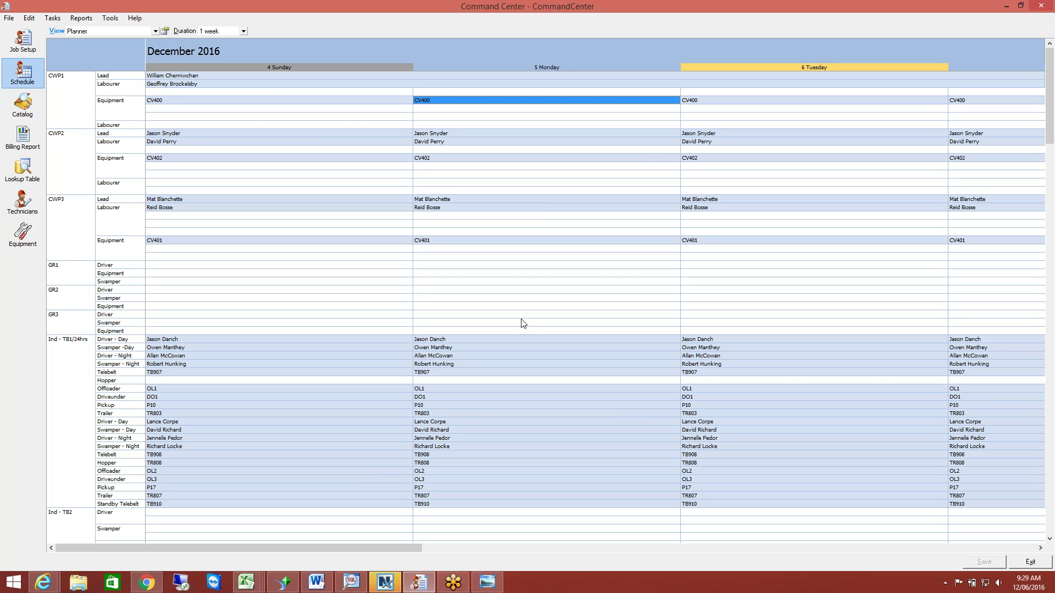
Step: In the job setup, create and save an invoice covering all items of the Jayman - Weeping Tile/Lenbeth Wrap work order
click(22, 41)
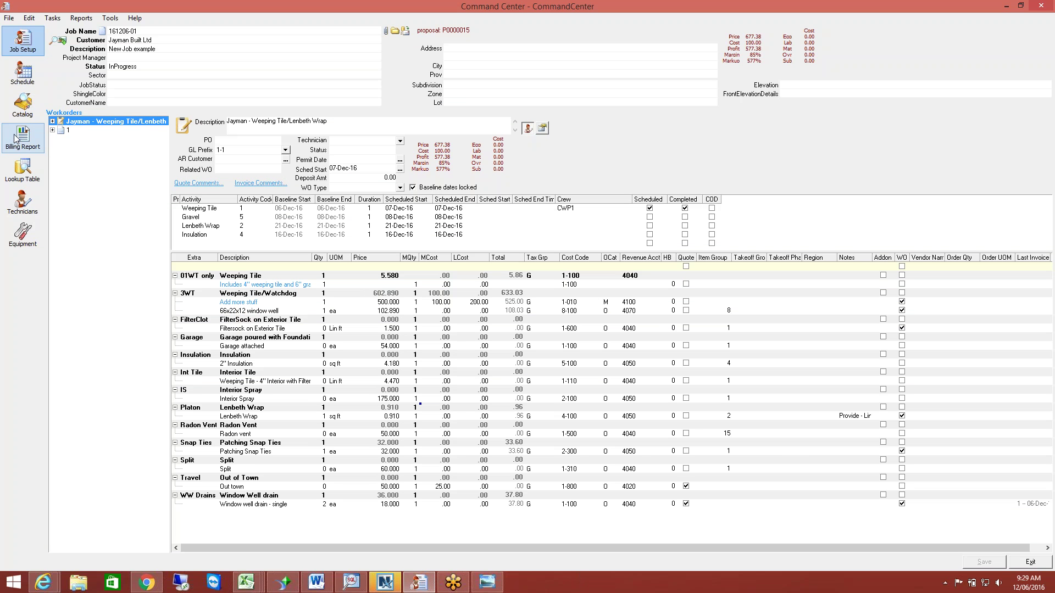
right_click(94, 122)
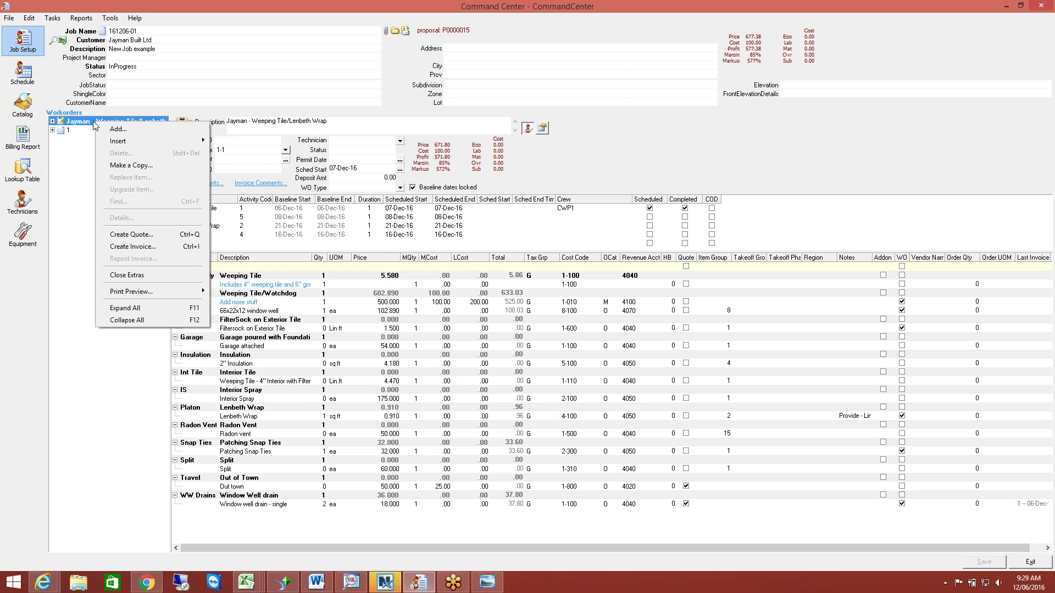
click(159, 246)
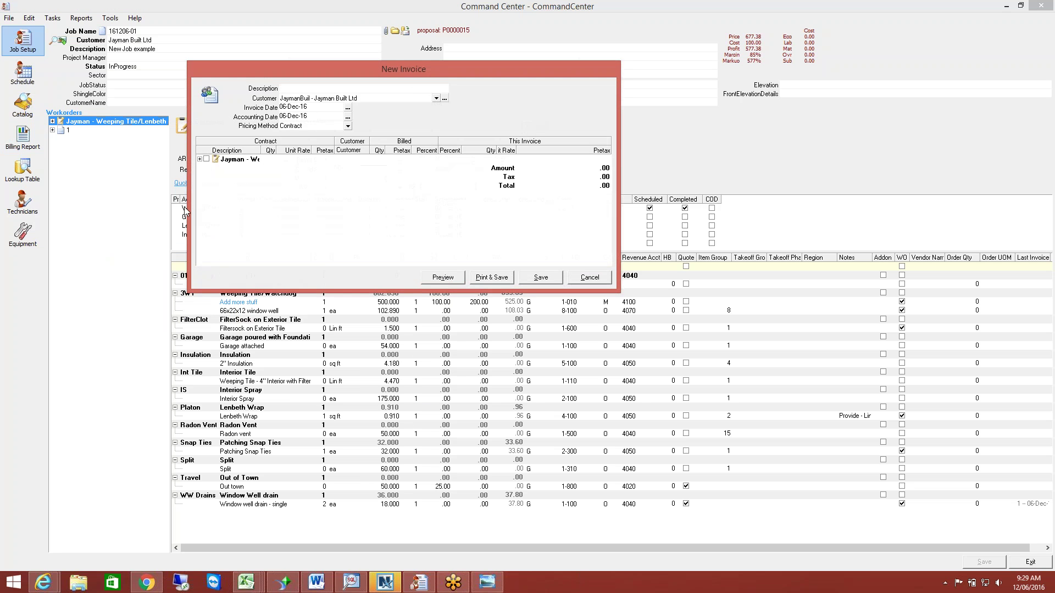
click(206, 159)
click(199, 160)
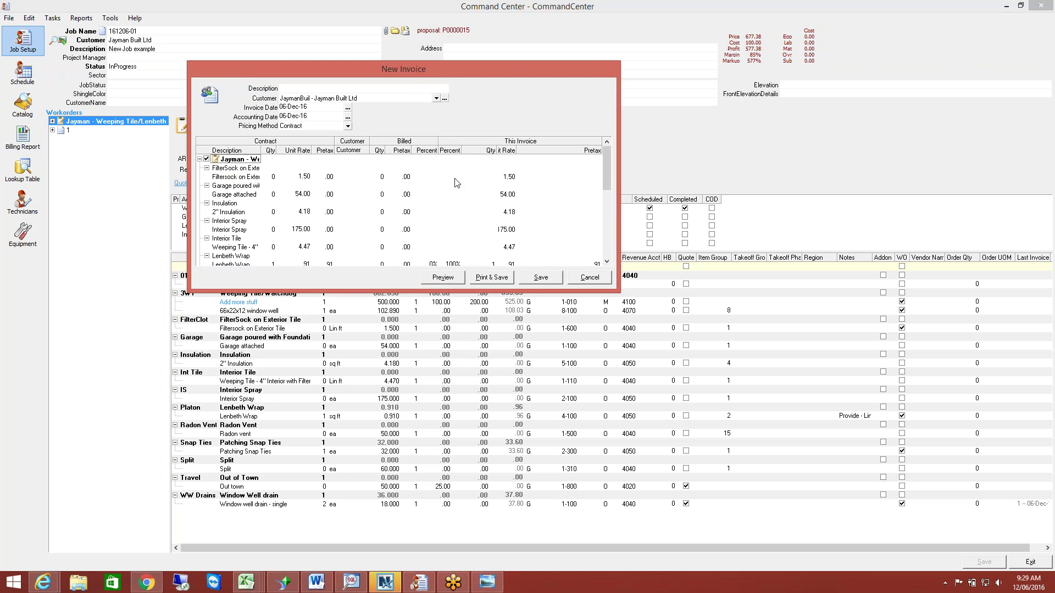
scroll(461, 186, down, 4)
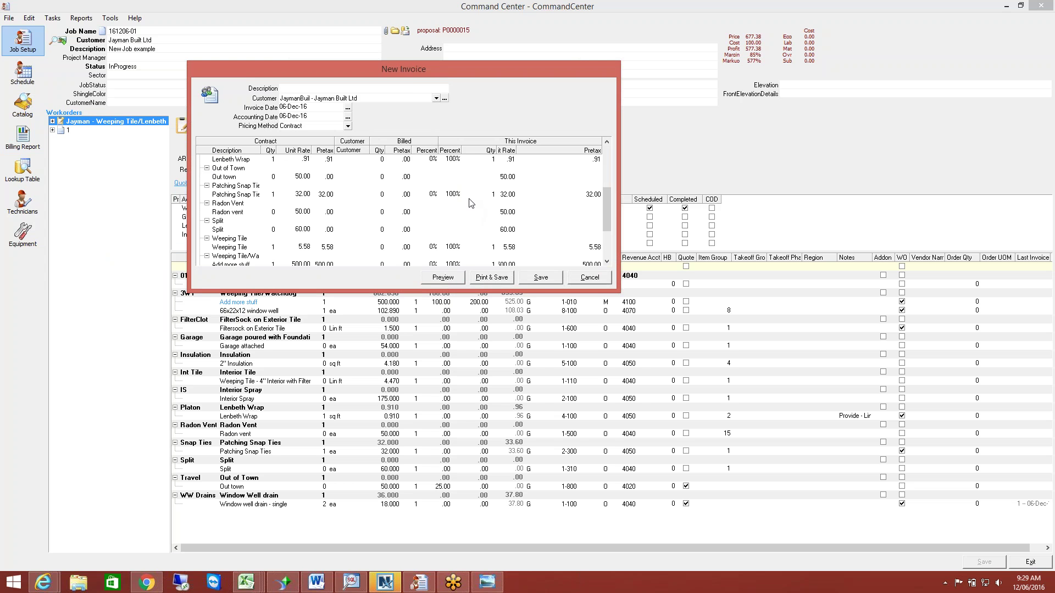
click(533, 278)
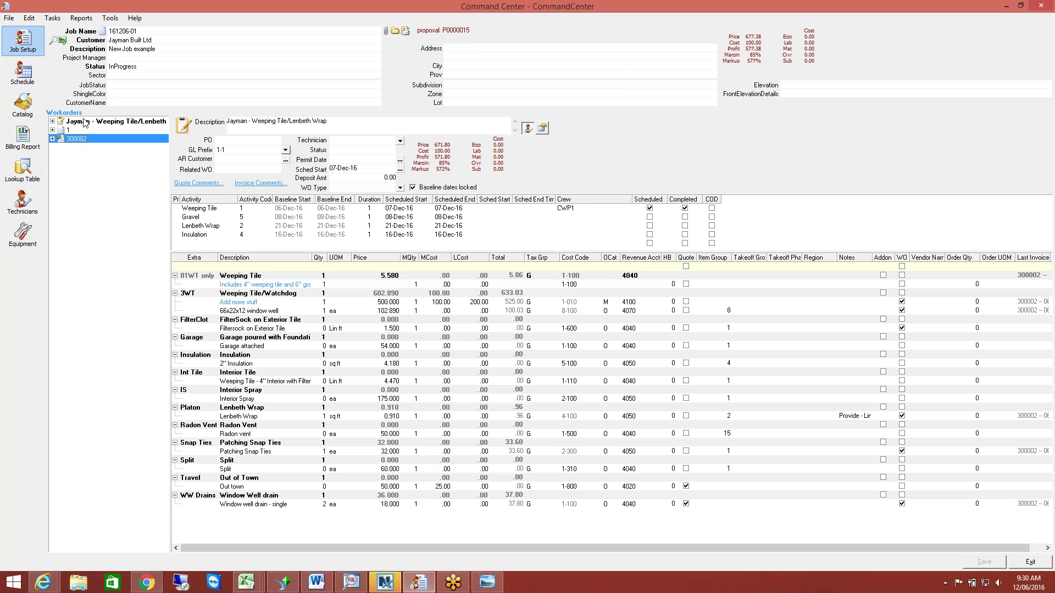
Step: Add a custom work order to the job and describe it as "Change order 1"
right_click(71, 155)
click(78, 160)
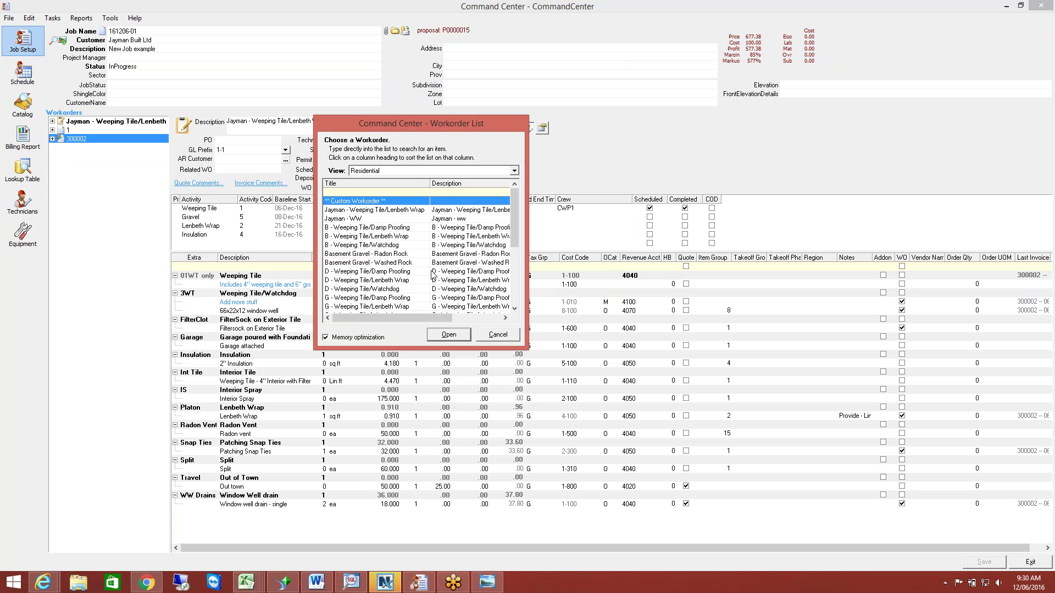
click(513, 278)
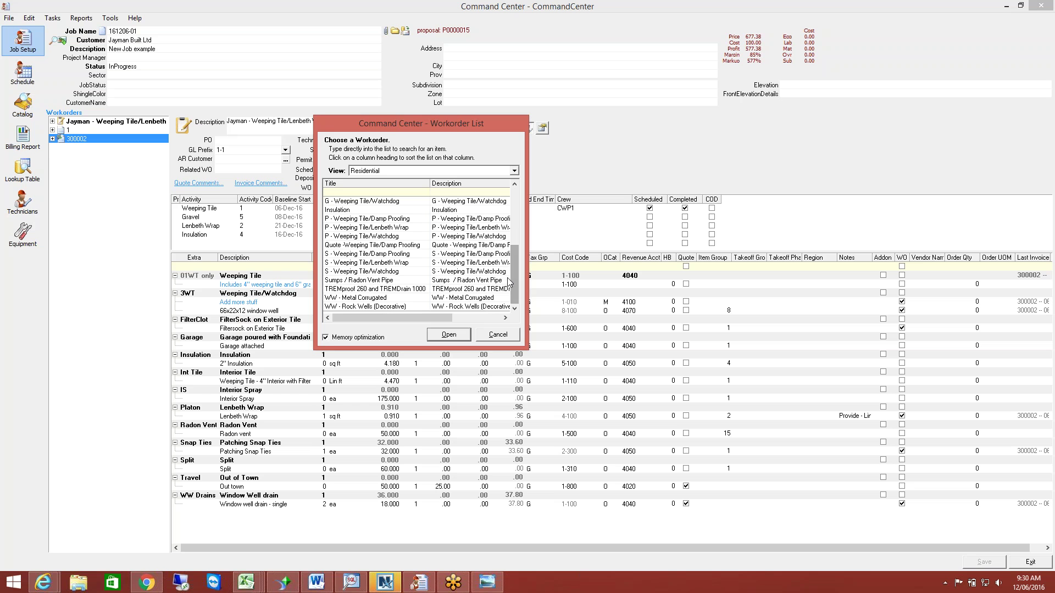
drag(514, 253, 517, 175)
double_click(388, 208)
click(77, 130)
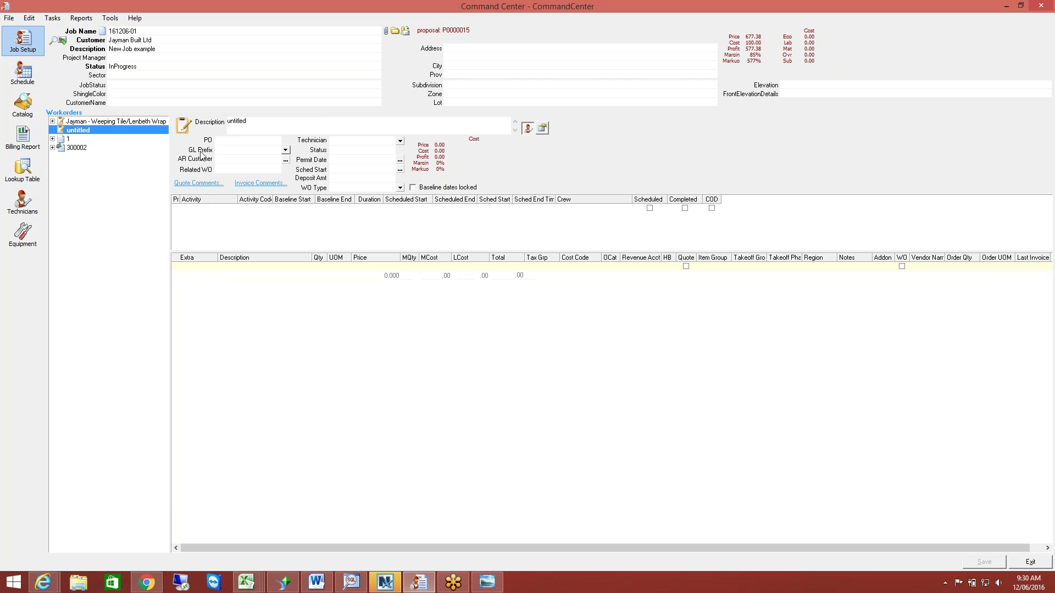
text(Change order 1)
Step: Enter a quote comment beginning "Need extra" for the Change order 1 work order and close the comment
click(198, 183)
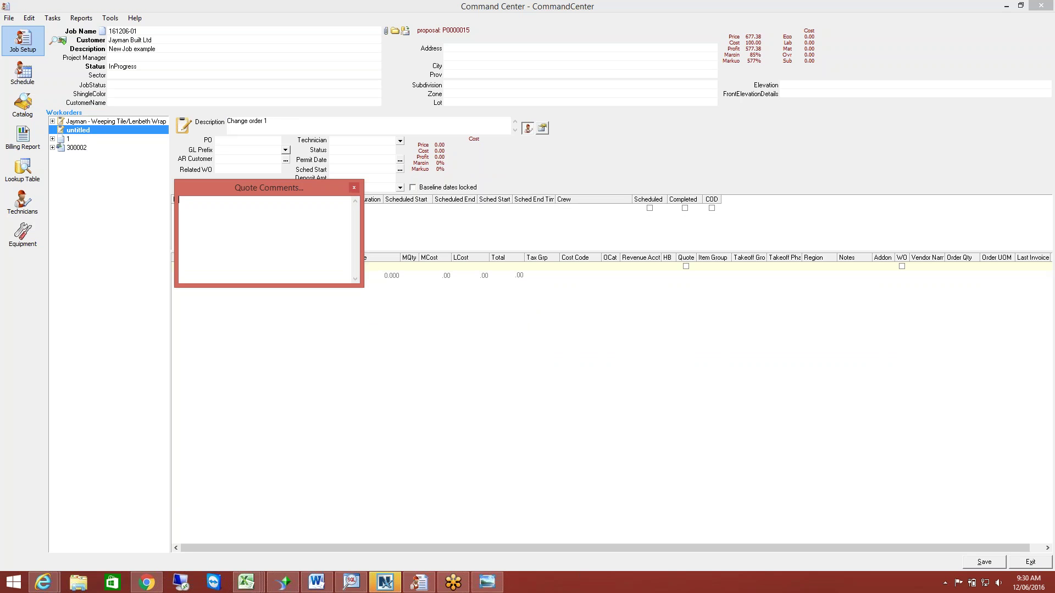
text(Need extra)
text(mber)
click(354, 187)
Step: Add the extra 2WT Weeping Tile/Lenbeth Wrap with the 66x26x24 tan rock window well as its item
click(205, 273)
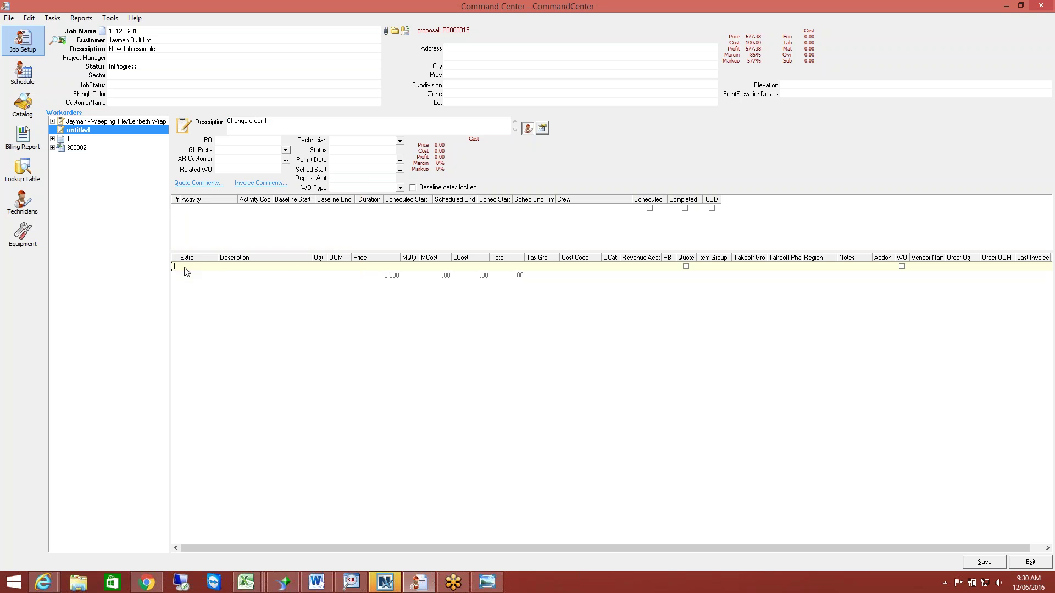
click(200, 276)
click(213, 275)
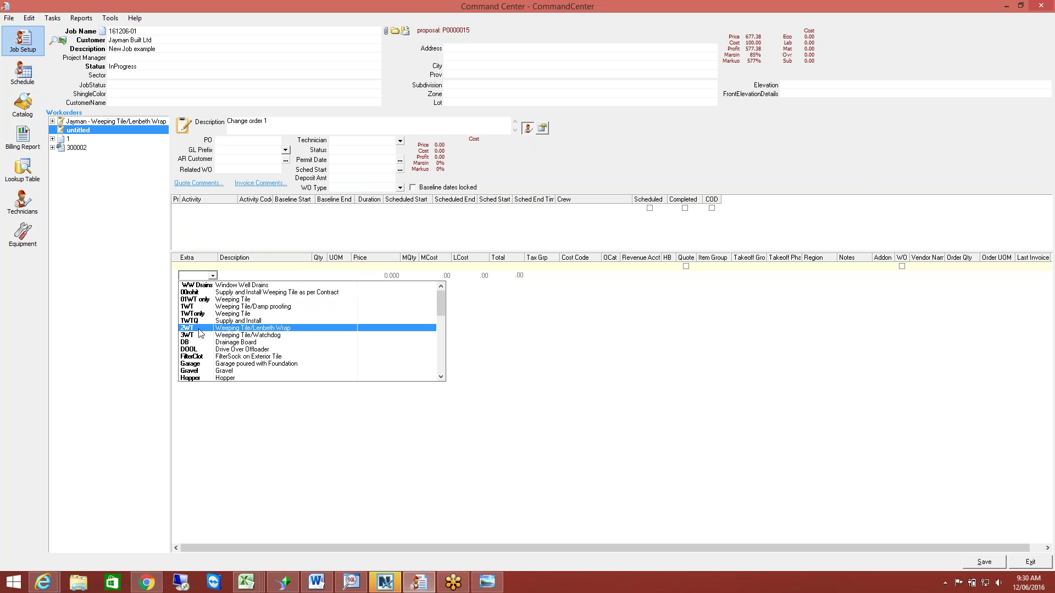
click(207, 328)
double_click(306, 287)
double_click(402, 280)
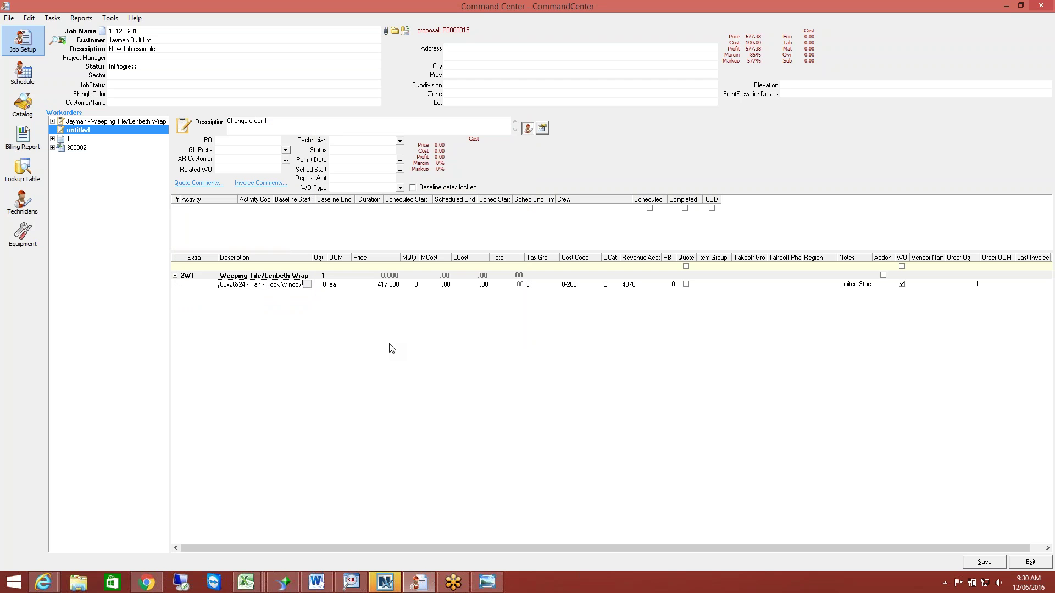
Step: Set the window well item's quantity to 1, material quantity to 1 and material cost to 200, and save the job
key(Tab)
text(1)
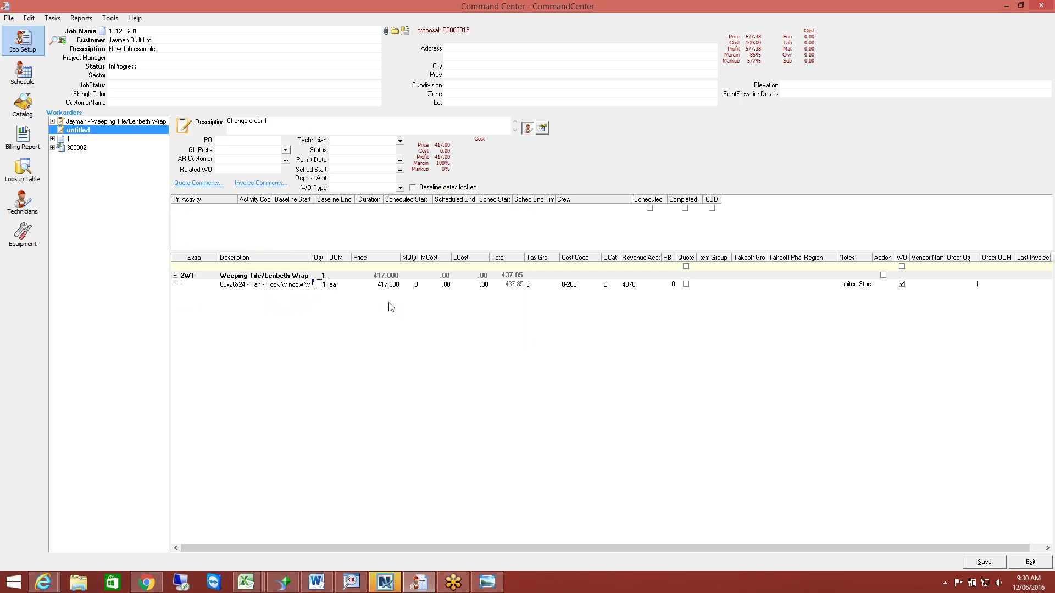
key(Tab)
text(1)
key(Tab)
text(200)
key(ctrl+s)
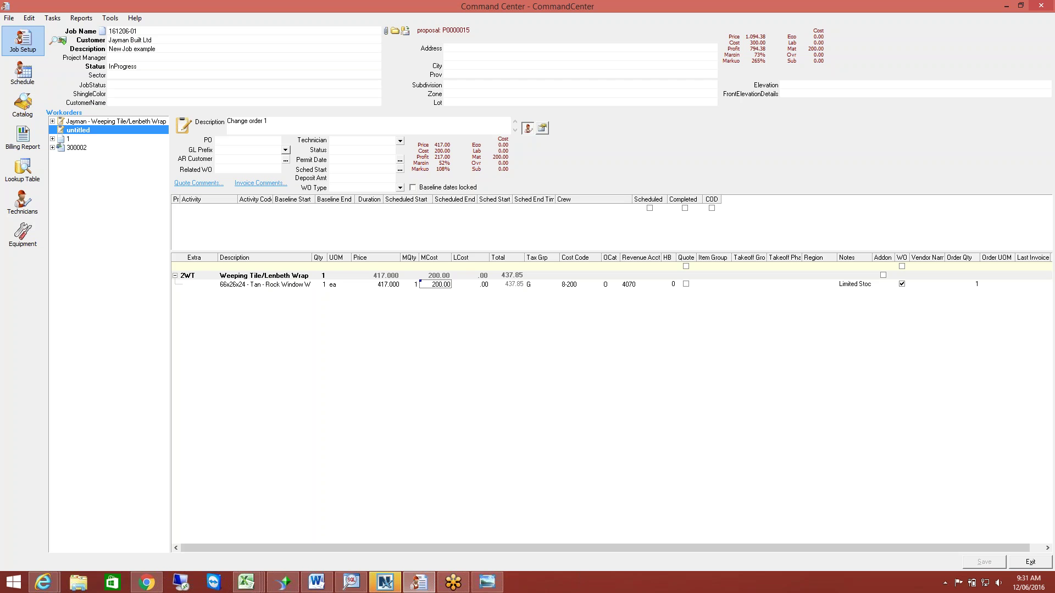
Step: Examine which columns can be inserted beside COD in the activity grid
click(22, 208)
right_click(713, 204)
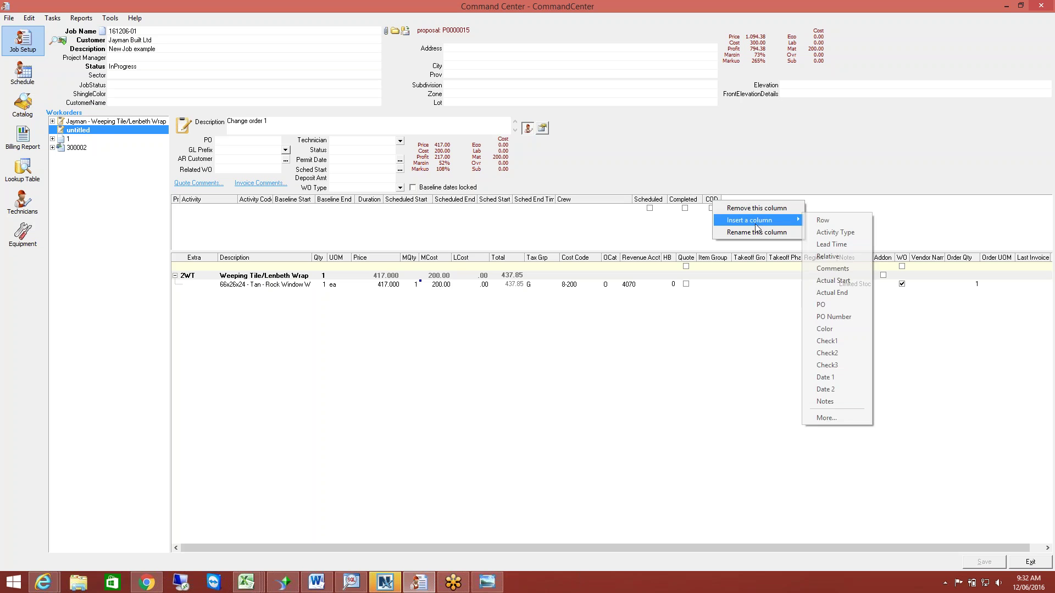
click(619, 240)
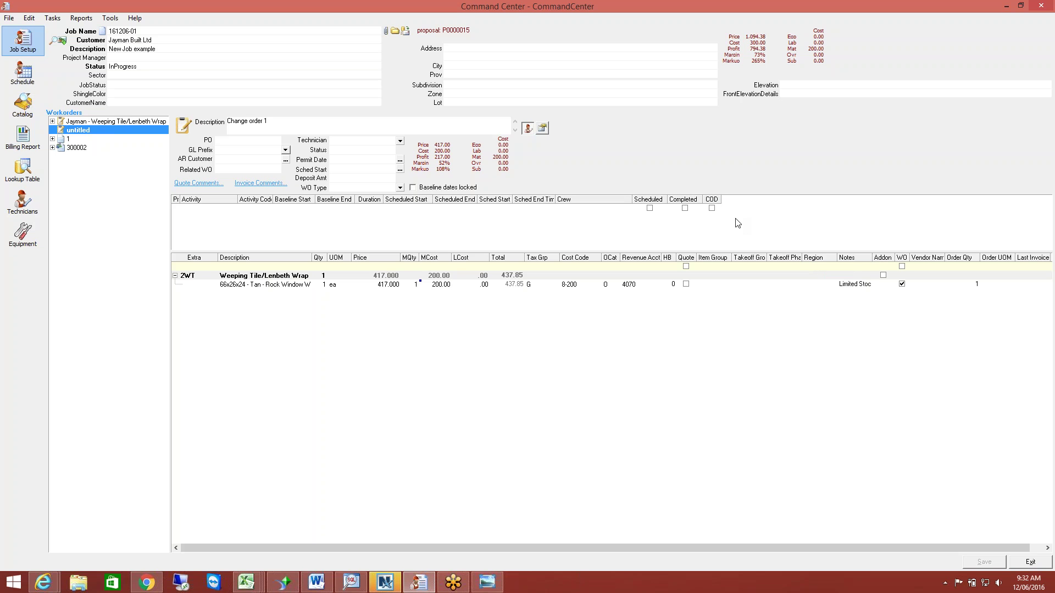
right_click(706, 201)
mouse_move(727, 219)
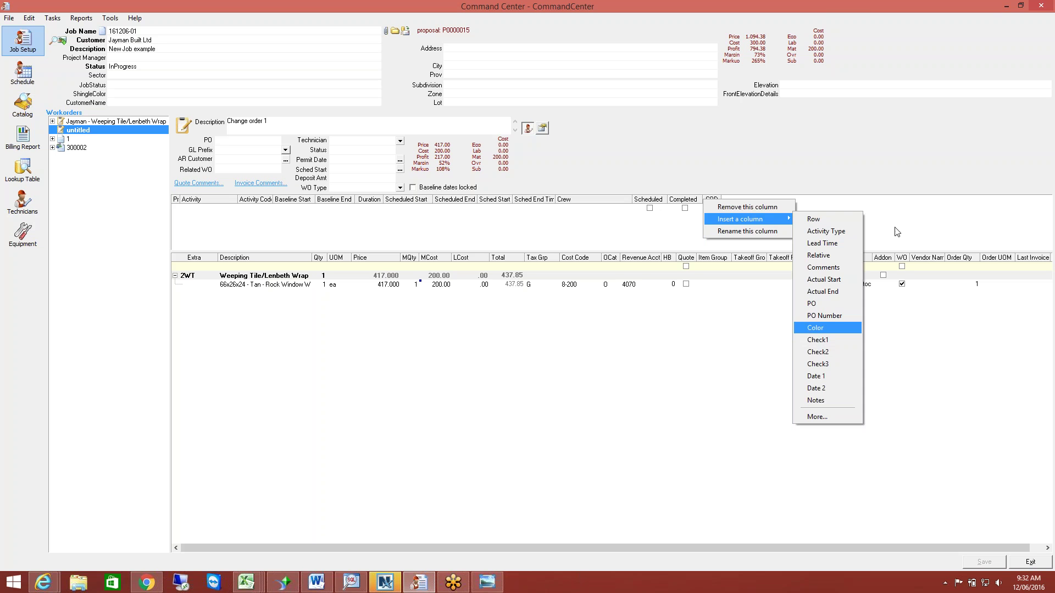
click(815, 328)
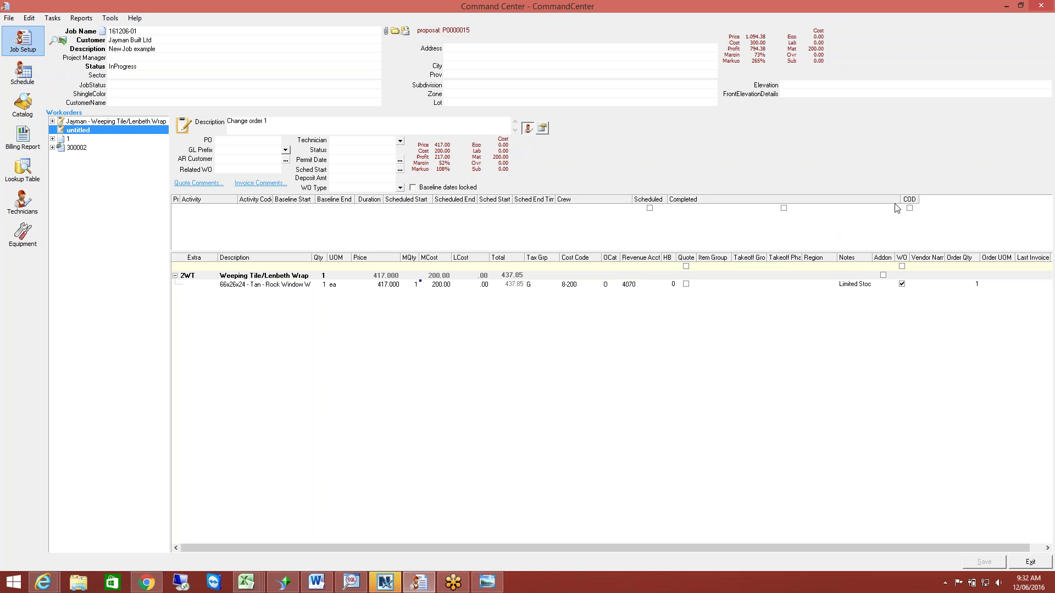
Step: Resize the activity grid's Completed and COD columns, leaving both moderately wide
drag(900, 196, 764, 194)
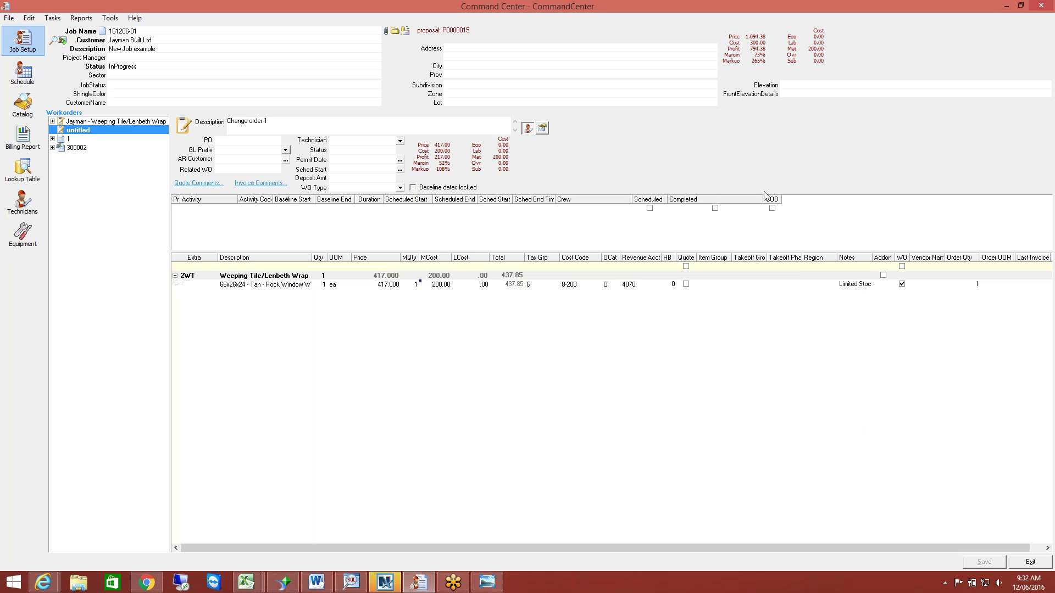
drag(781, 200, 807, 203)
drag(763, 199, 715, 199)
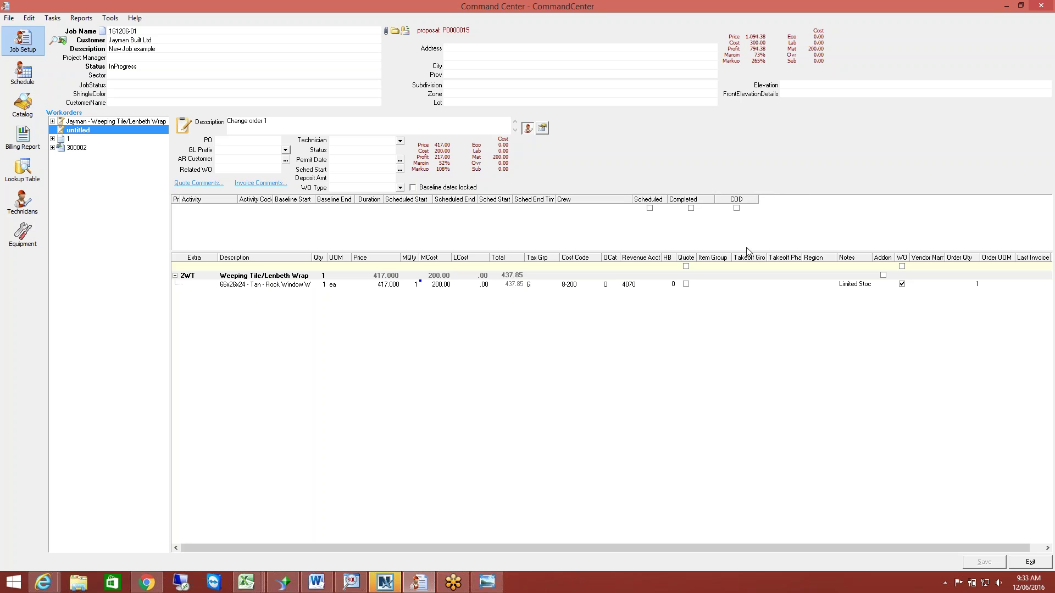